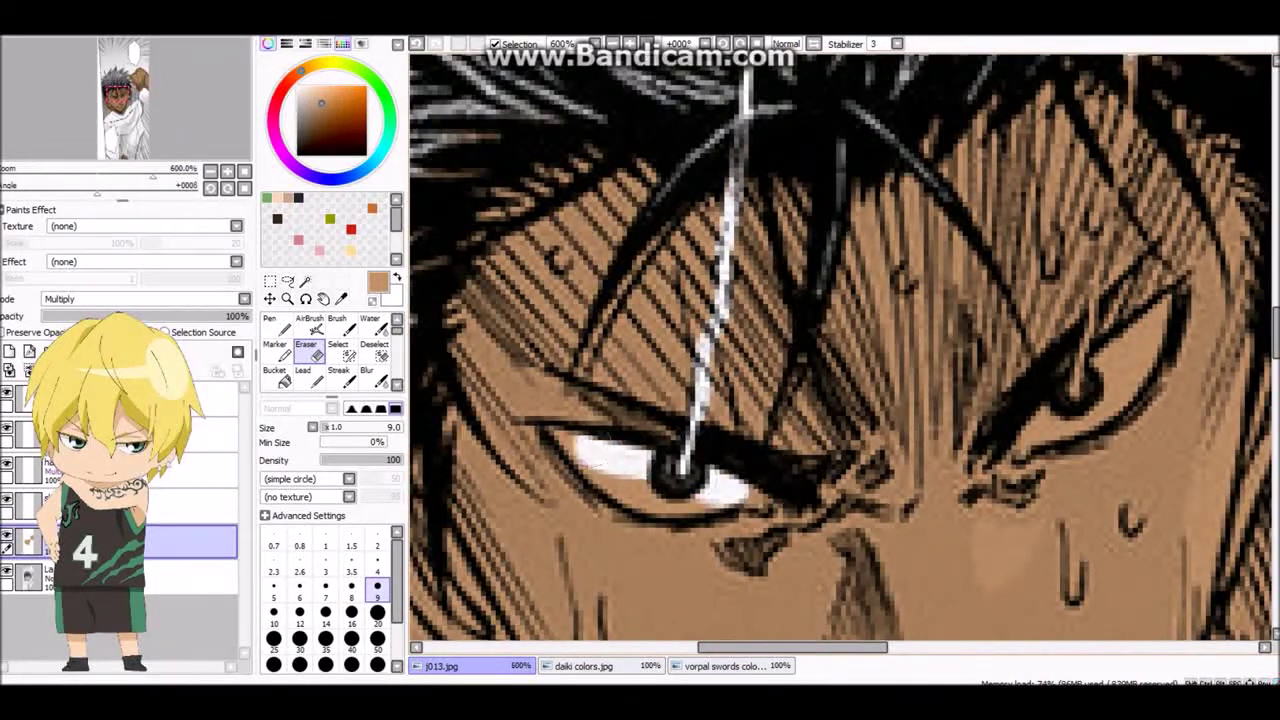
- Erase the skin tone from the white of the eye at the picture's left, using eraser sizes 9 and 4
scroll(598, 447, "up", 1)
key("bracketleft")
key("bracketleft")
key("bracketleft")
key("bracketleft")
key("bracketleft")
scroll(670, 413, "down", 1)
key("bracketright")
key("bracketright")
key("bracketright")
key("bracketright")
key("bracketright")
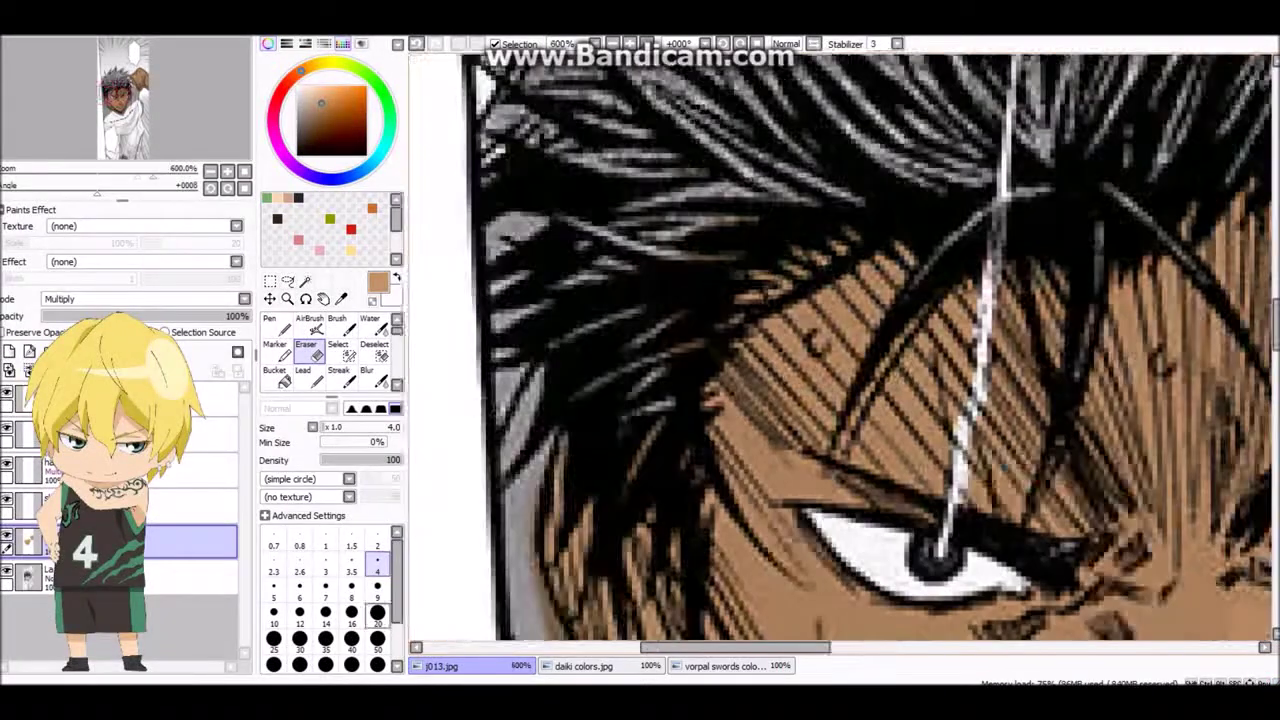
- Erase the skin tone from the white of the eye at the picture's right with a size 4 eraser
left_click_drag(688, 462, 460, 397)
scroll(762, 362, "up", 1)
key("e")
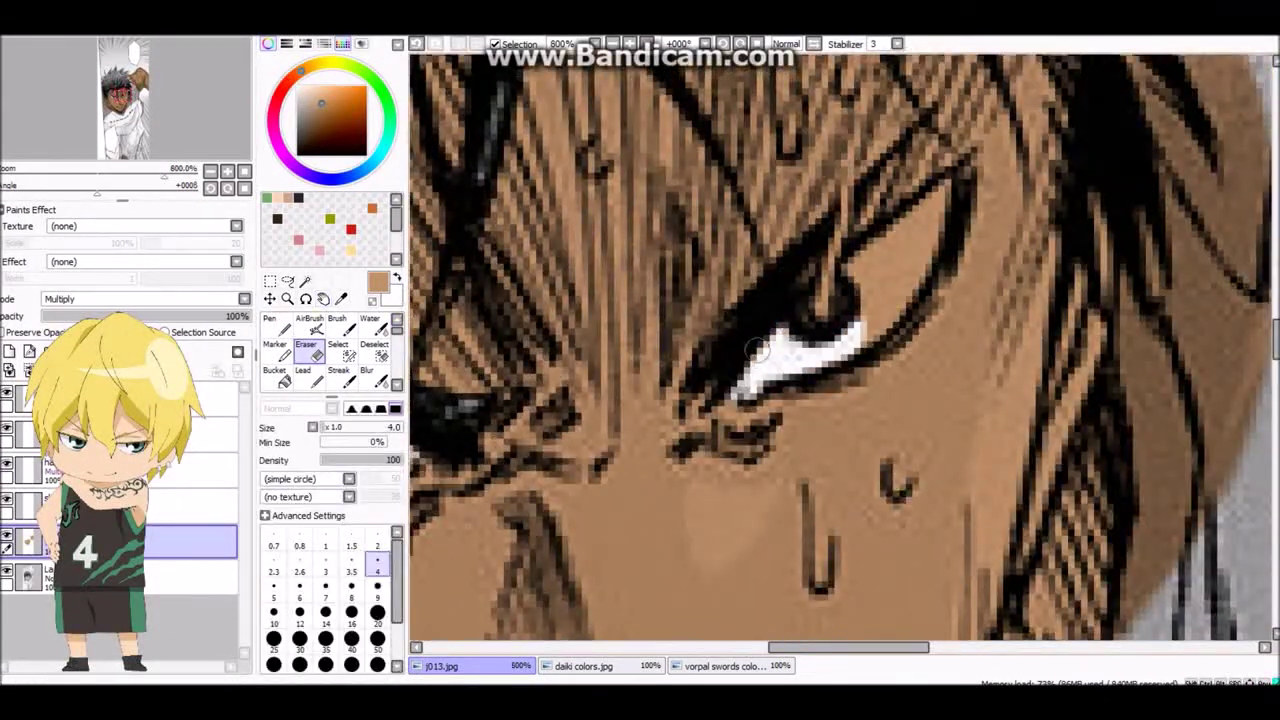
scroll(822, 300, "down", 4)
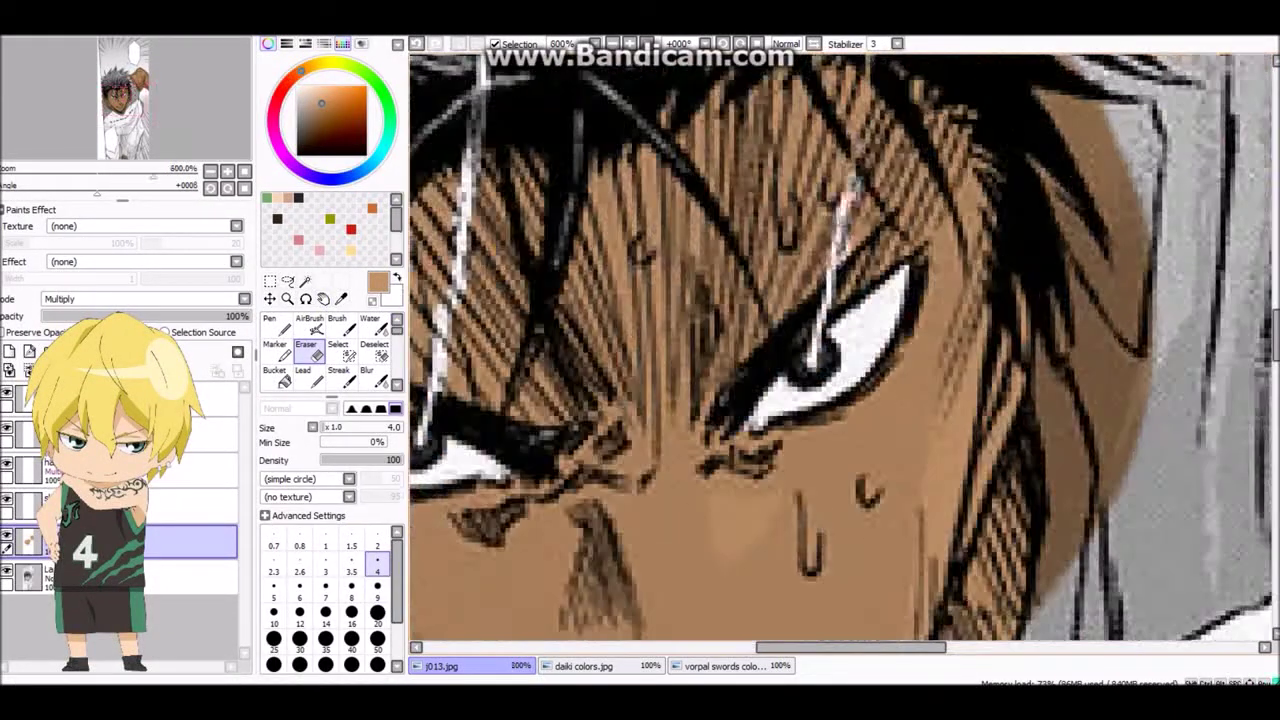
- Clean the skin-tone overflow off the grey hood around the face with a size 16 eraser
scroll(822, 300, "up", 2)
key("n")
key("e")
left_click_drag(970, 430, 990, 140)
scroll(990, 300, "down", 2)
scroll(990, 300, "up", 3)
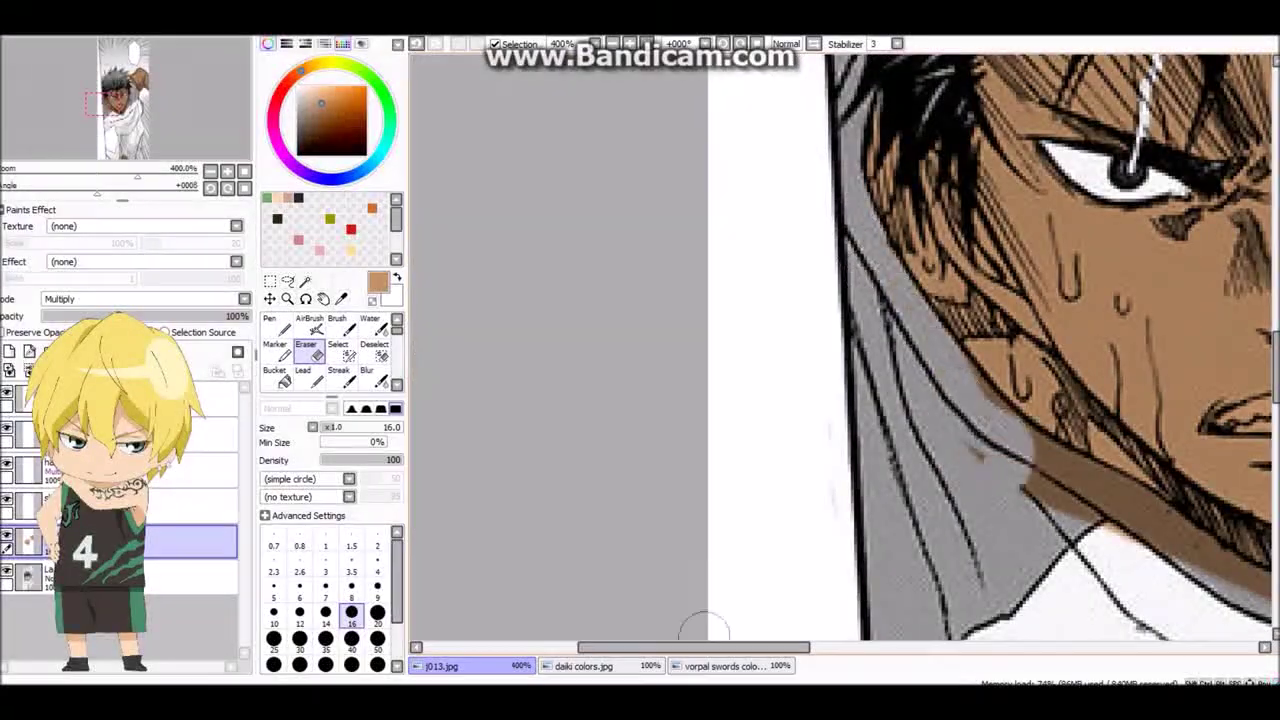
scroll(714, 586, "down", 1)
left_click_drag(688, 455, 590, 455)
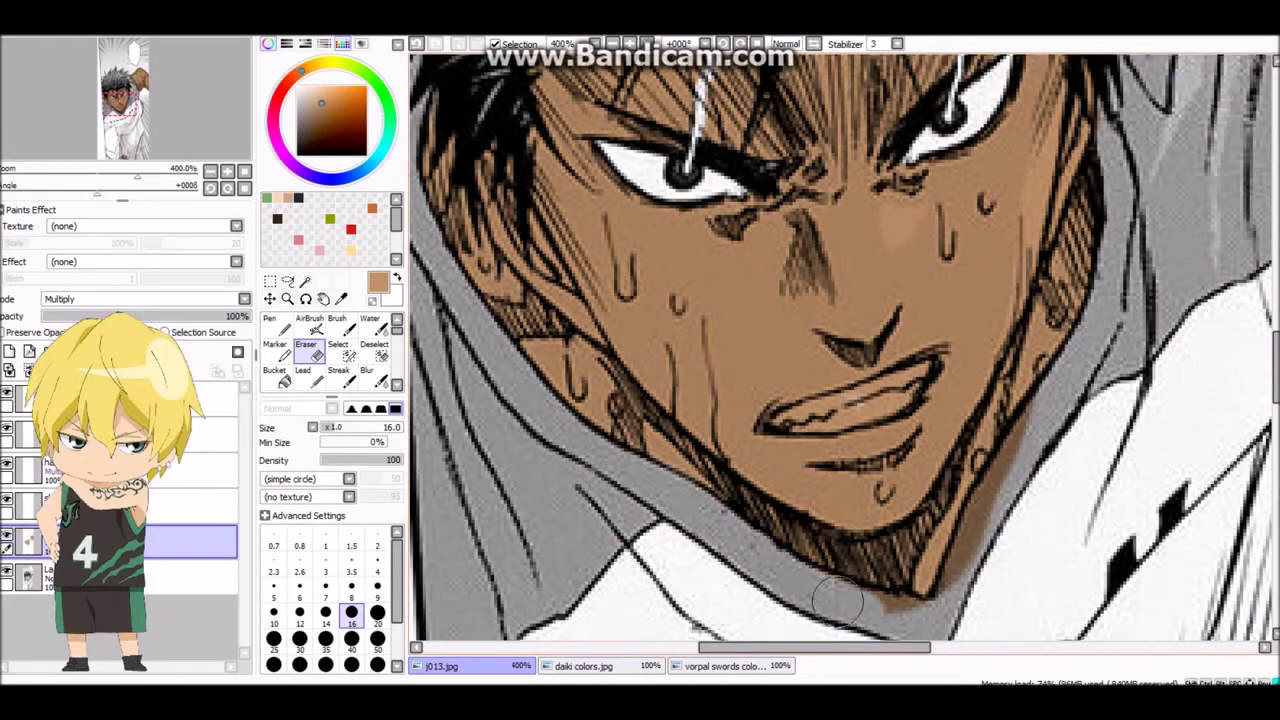
- Reduce the eraser to size 4 and remove the skin tone from the character's teeth
scroll(1045, 441, "up", 2)
key("bracketleft")
key("bracketleft")
key("bracketleft")
key("bracketleft")
key("bracketleft")
key("bracketleft")
key("bracketleft")
key("bracketleft")
key("bracketleft")
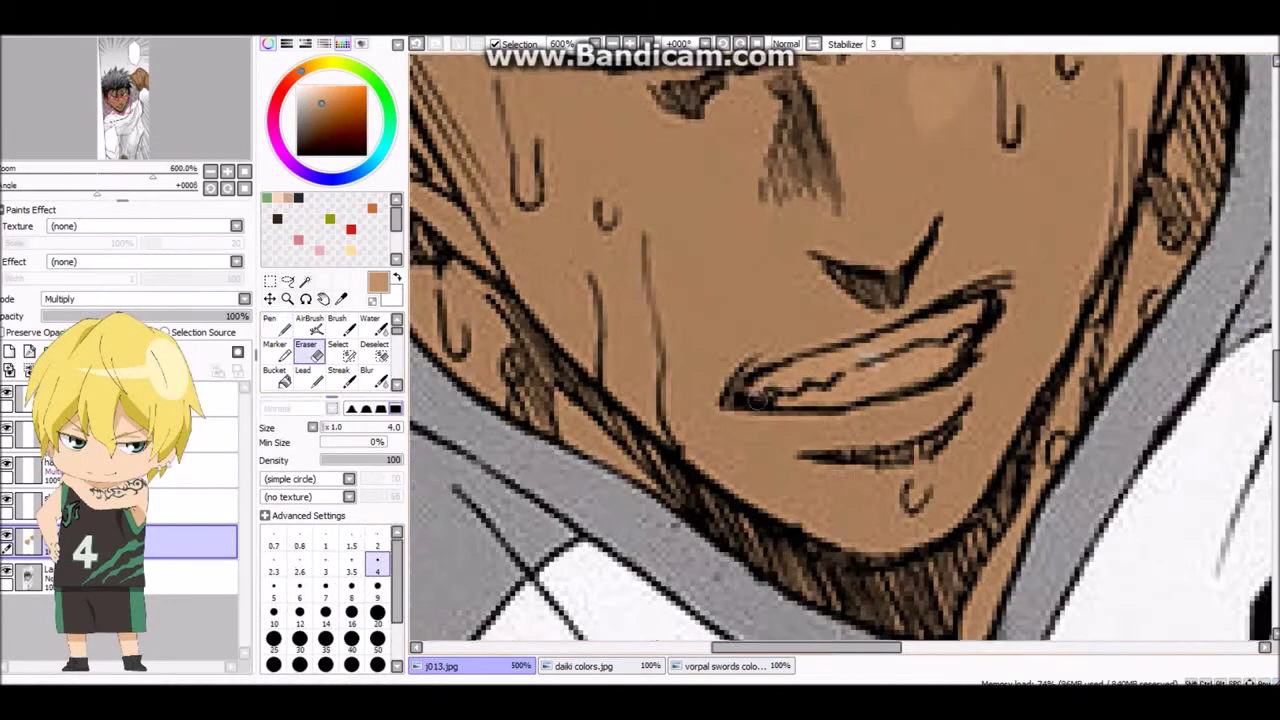
scroll(875, 383, "down", 2)
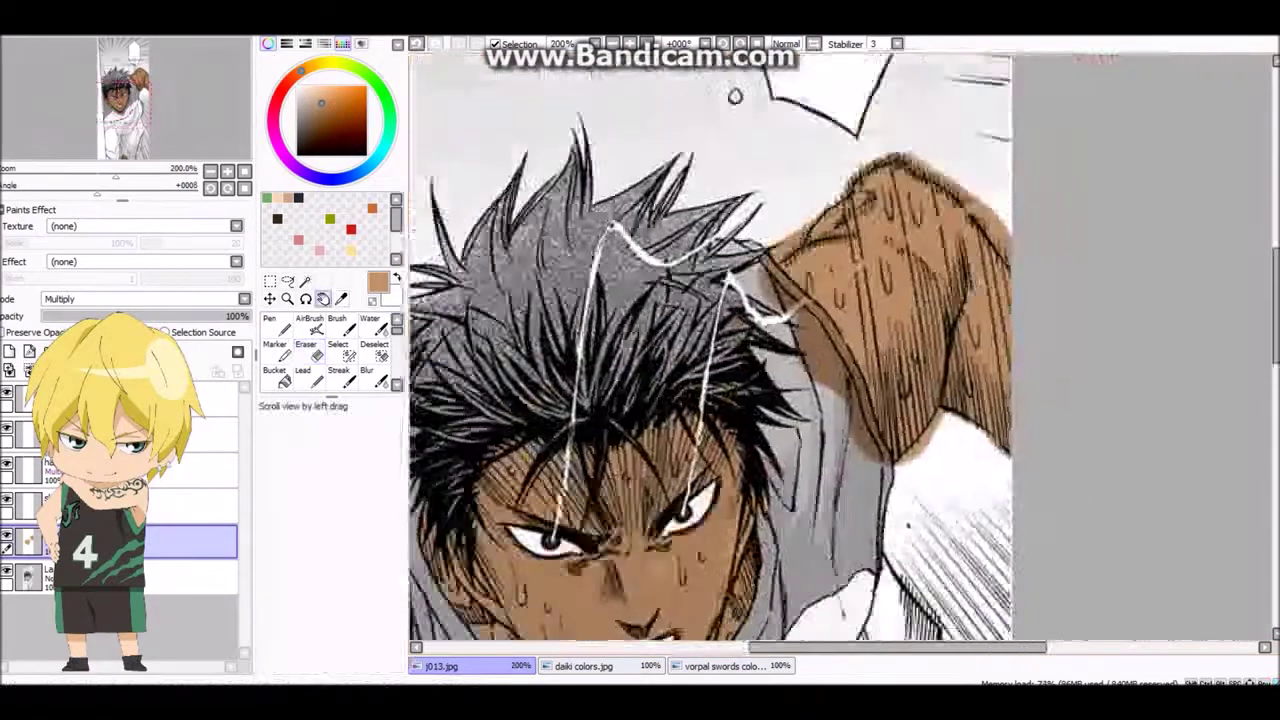
- Erase the skin-tone overflow below the raised arm at size 16 and touch up its edges with a size 9 pen
scroll(760, 330, "up", 1)
key("bracketright")
key("bracketright")
key("bracketright")
key("bracketright")
key("bracketright")
key("bracketright")
key("bracketright")
key("bracketright")
key("bracketright")
mouse_move(660, 260)
left_mouse_down()
mouse_move(700, 338)
mouse_move(797, 403)
mouse_move(780, 468)
mouse_move(880, 610)
left_mouse_up()
scroll(972, 562, "up", 1)
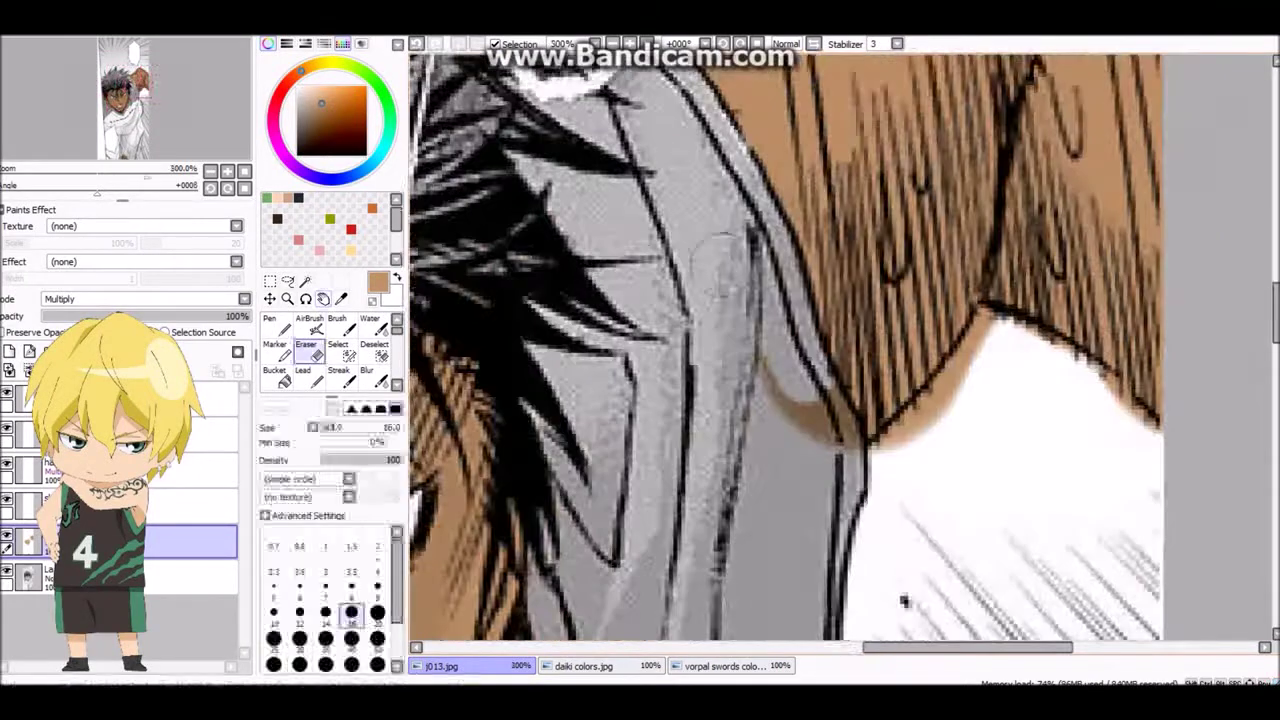
key("n")
scroll(971, 380, "up", 1)
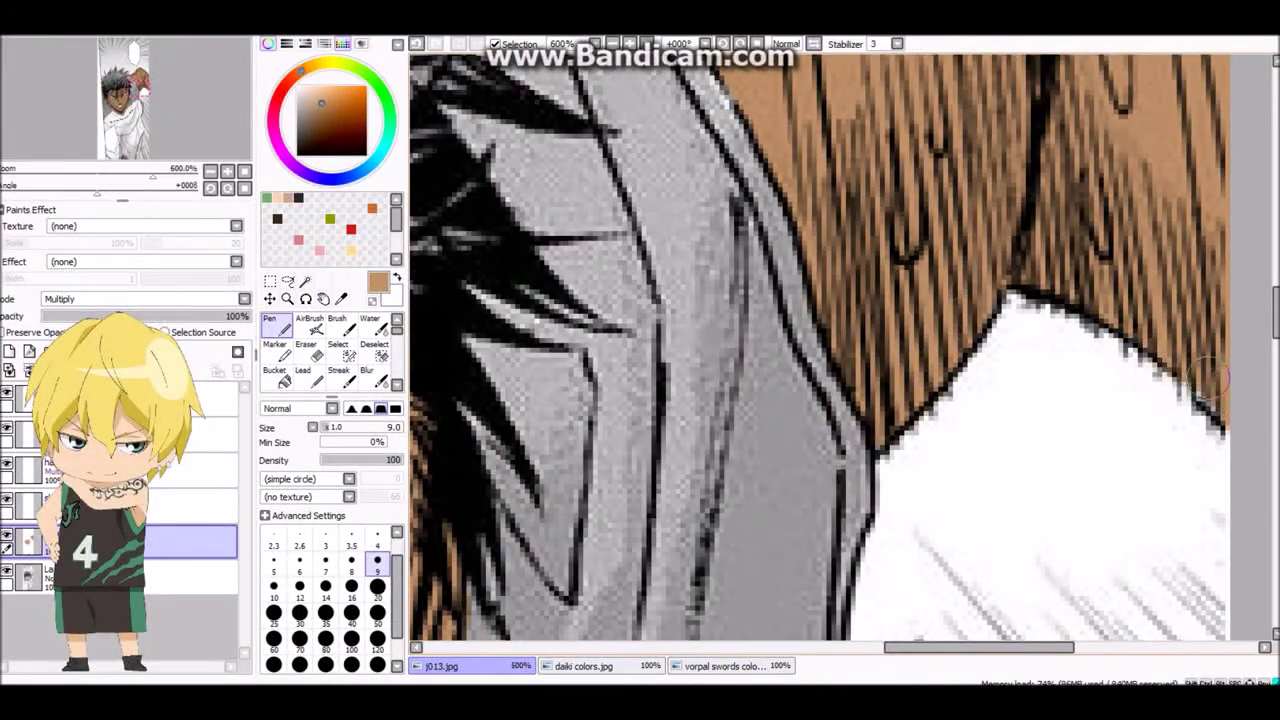
- Erase the skin tone spilling past the raised arm's upper outline with a size 9 eraser
scroll(1000, 400, "down", 3)
scroll(800, 350, "up", 2)
left_click(338, 344)
left_click(592, 404)
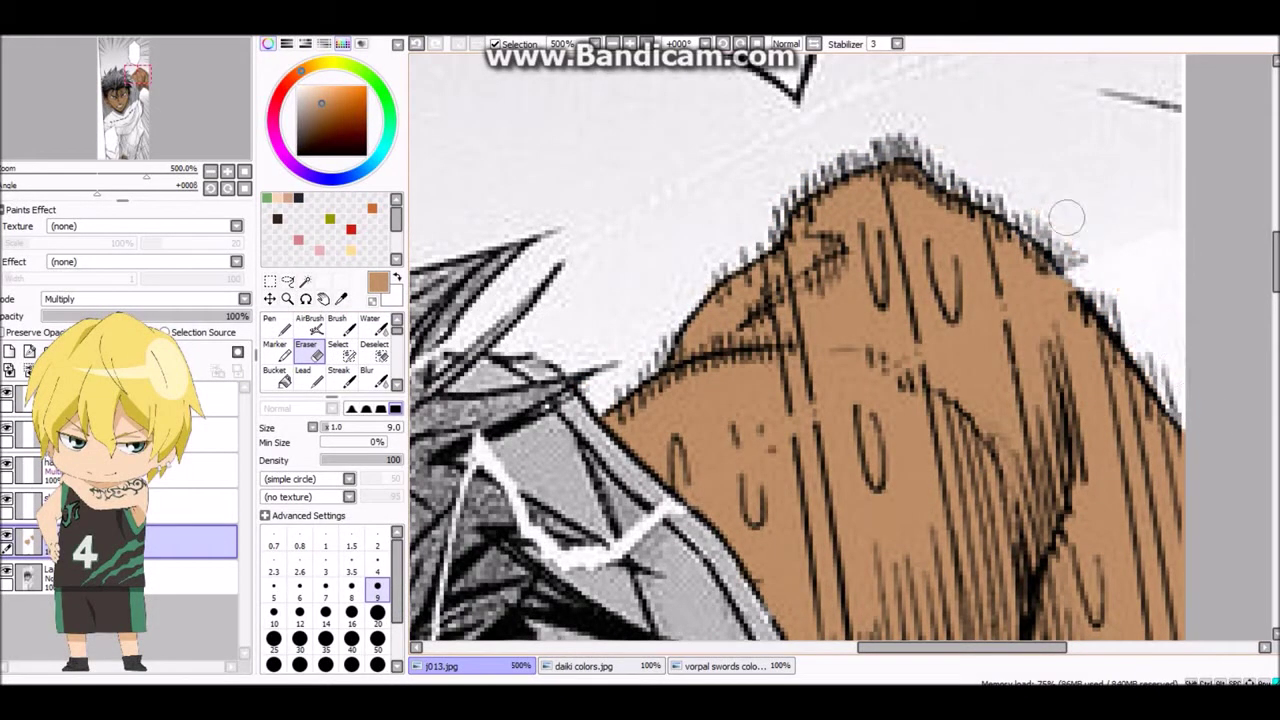
- Erase the skin tone along the white light streak crossing the raised arm with a size 2 eraser
scroll(1066, 217, "up", 1)
key("bracketleft")
key("bracketleft")
key("bracketleft")
key("bracketleft")
key("bracketleft")
left_click_drag(592, 446, 655, 395)
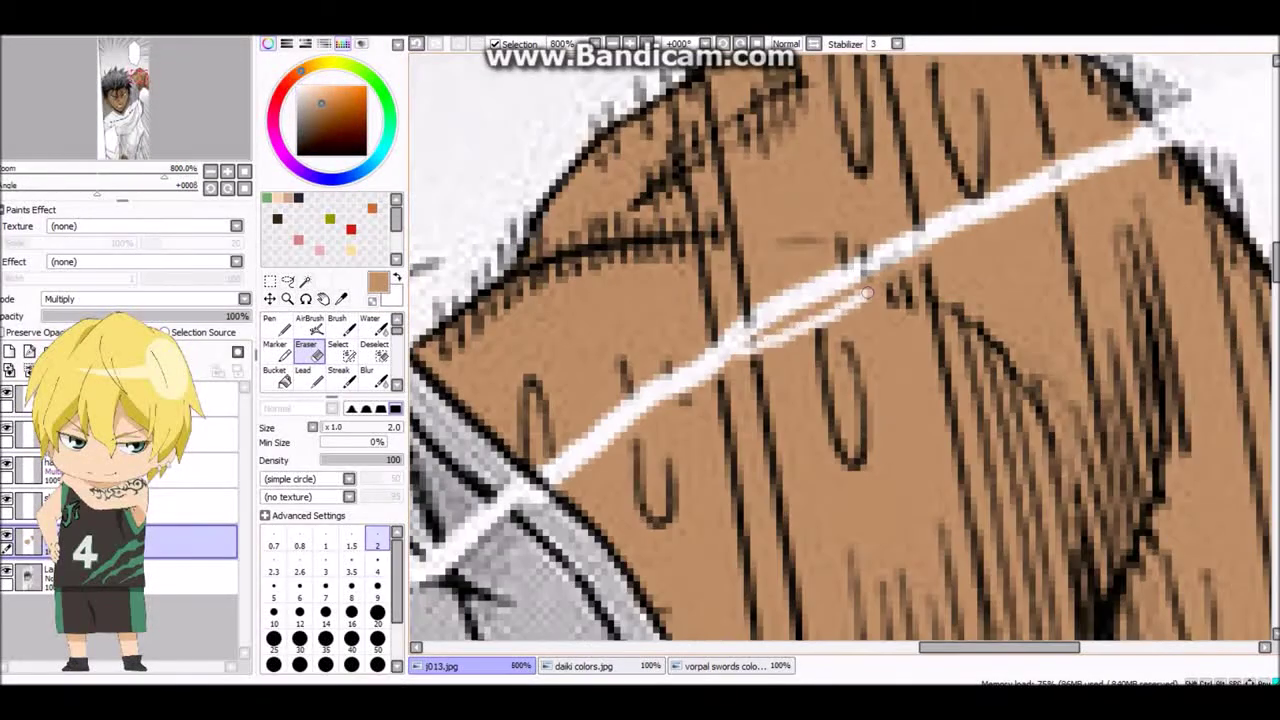
scroll(800, 300, "down", 5)
- Erase the skin-tone overflow around the small skin patch at the shirt's lower hem with a size 9 eraser
scroll(722, 212, "up", 4)
key("bracketright")
key("bracketright")
key("bracketright")
key("bracketright")
key("bracketright")
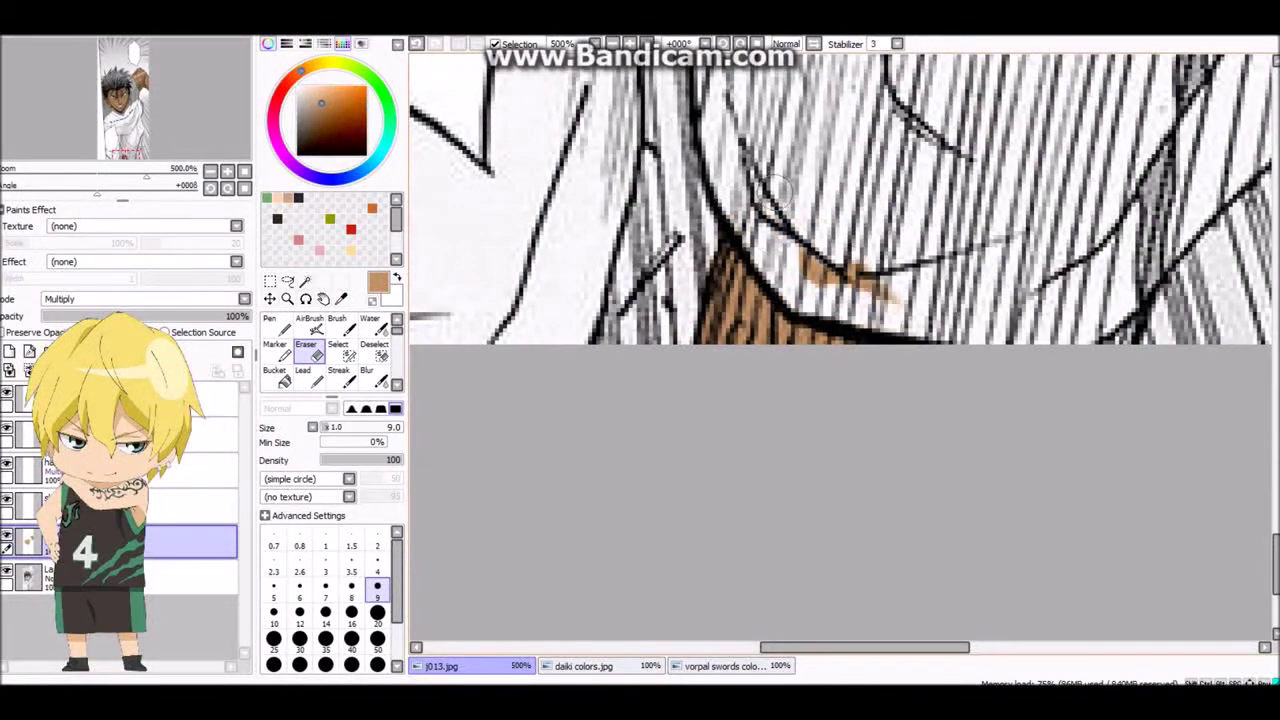
- Paint dark brown shadow over the cheeks, nose, mouth area and jaw with a size 9 pen
scroll(780, 190, "down", 5)
scroll(780, 190, "up", 1)
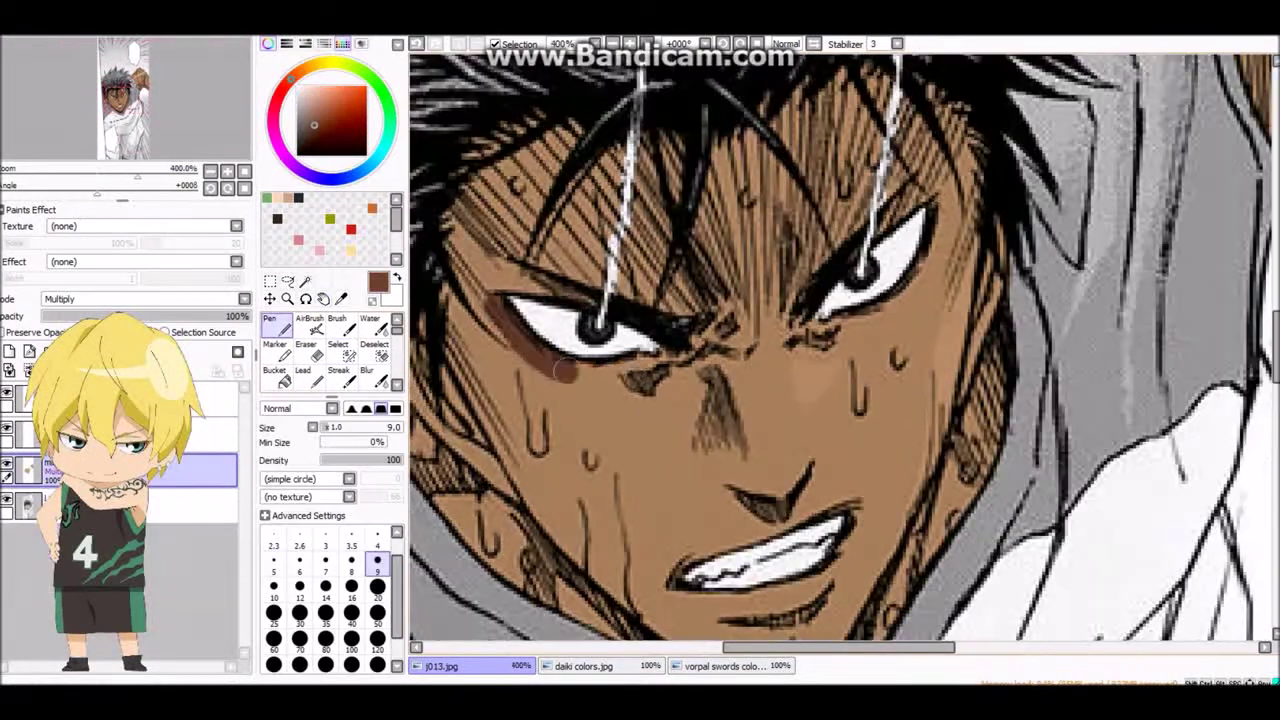
mouse_move(785, 420)
left_mouse_down()
mouse_move(730, 350)
mouse_move(740, 370)
mouse_move(500, 450)
mouse_move(626, 508)
mouse_move(480, 560)
mouse_move(440, 360)
left_mouse_up()
key("bracketright")
key("bracketright")
key("bracketright")
key("bracketright")
left_click_drag(440, 360, 620, 365)
left_click_drag(560, 300, 580, 385)
scroll(545, 395, "down", 2)
scroll(833, 540, "up", 2)
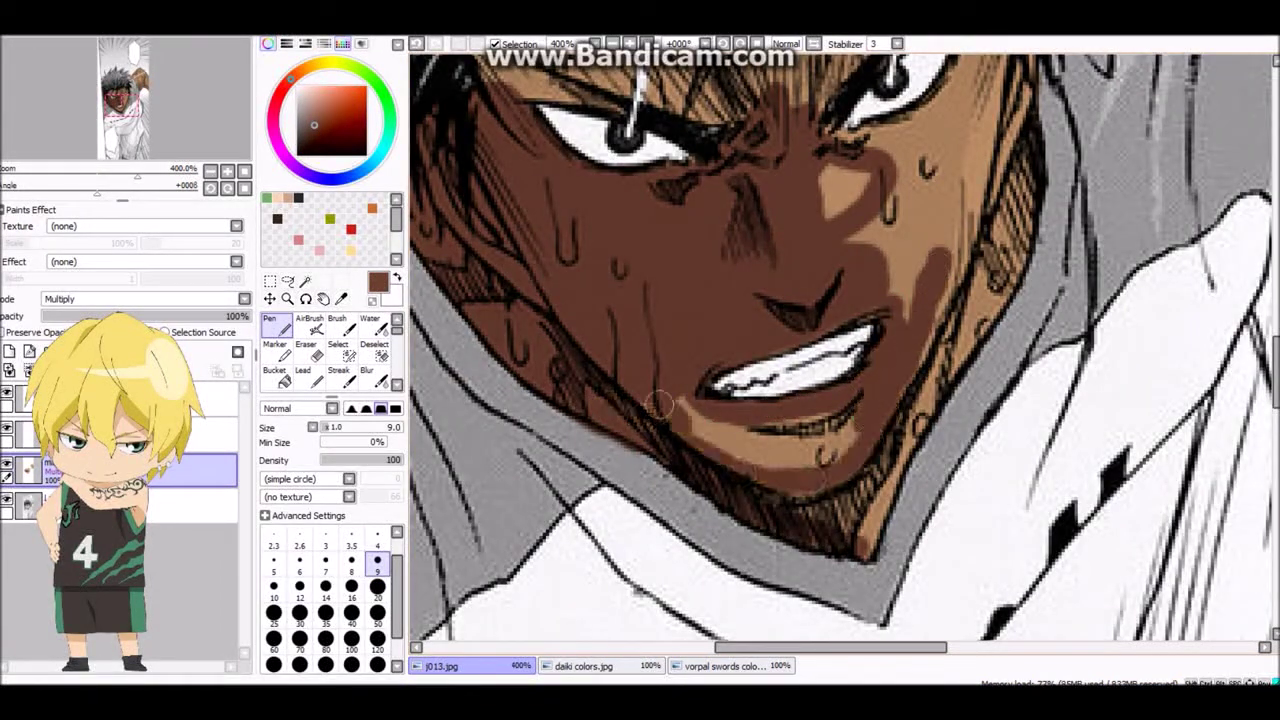
- Extend the brown shadow over the chin, around the right-hand eye and across the right half of the forehead
scroll(815, 430, "down", 2)
scroll(757, 264, "up", 3)
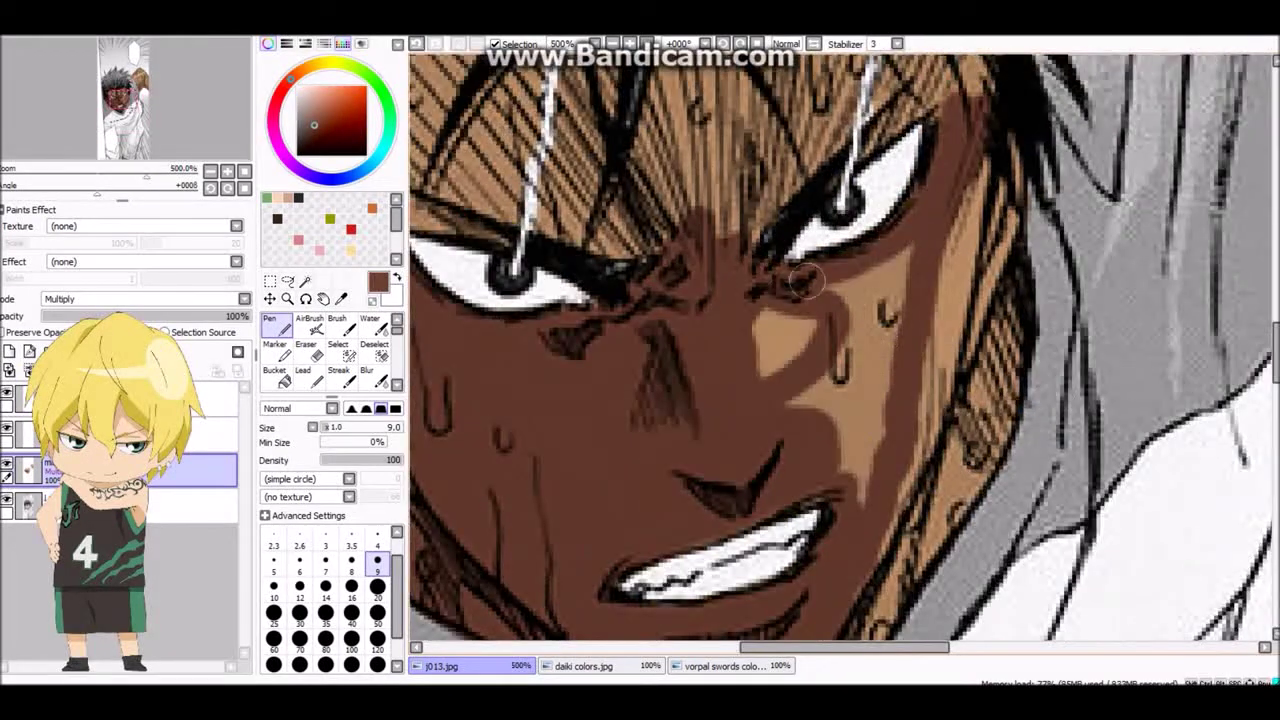
scroll(896, 378, "down", 3)
scroll(763, 293, "up", 3)
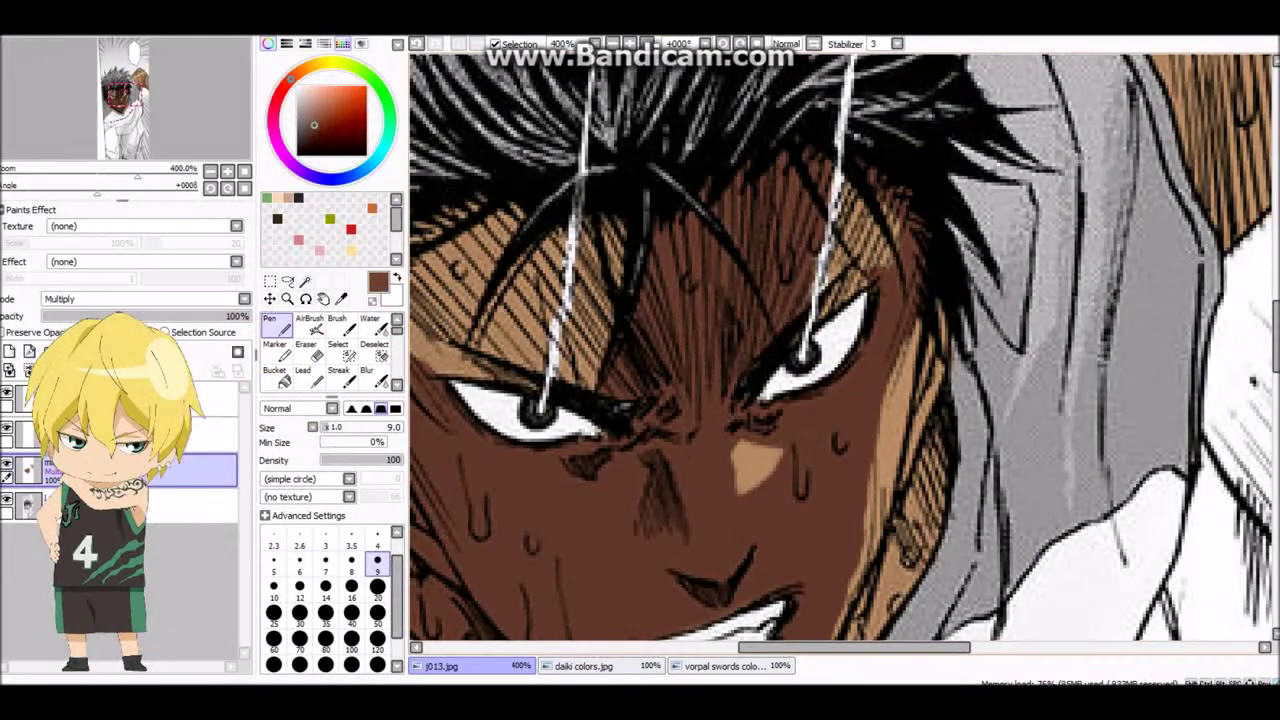
key("bracketleft")
key("bracketleft")
key("bracketleft")
key("bracketleft")
key("bracketleft")
scroll(849, 239, "up", 2)
scroll(780, 265, "down", 3)
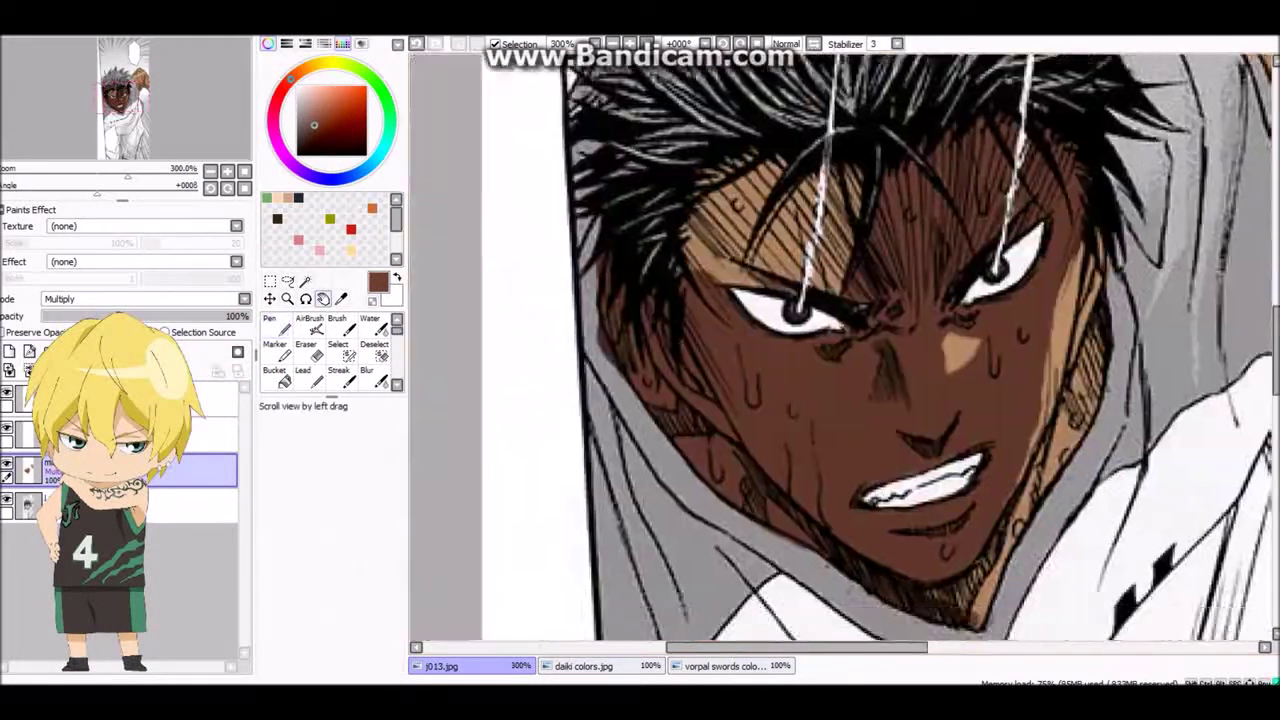
- Fill the left half of the forehead and brow with brown shadow using a size 9 pen
key("bracketright")
key("bracketright")
key("bracketright")
key("bracketright")
key("bracketright")
scroll(507, 365, "up", 3)
left_click_drag(544, 310, 664, 405)
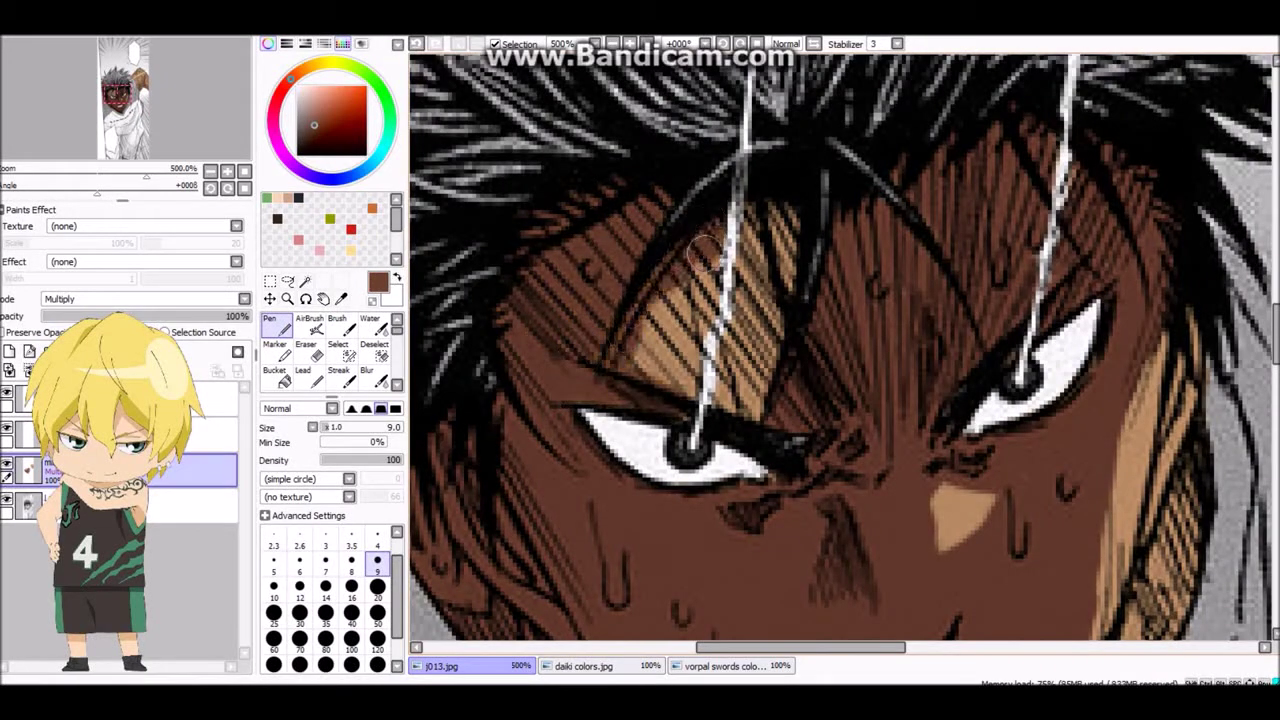
- Erase the brown shadow overflow along the hood's left inner edge with a size 9 eraser
scroll(676, 405, "down", 2)
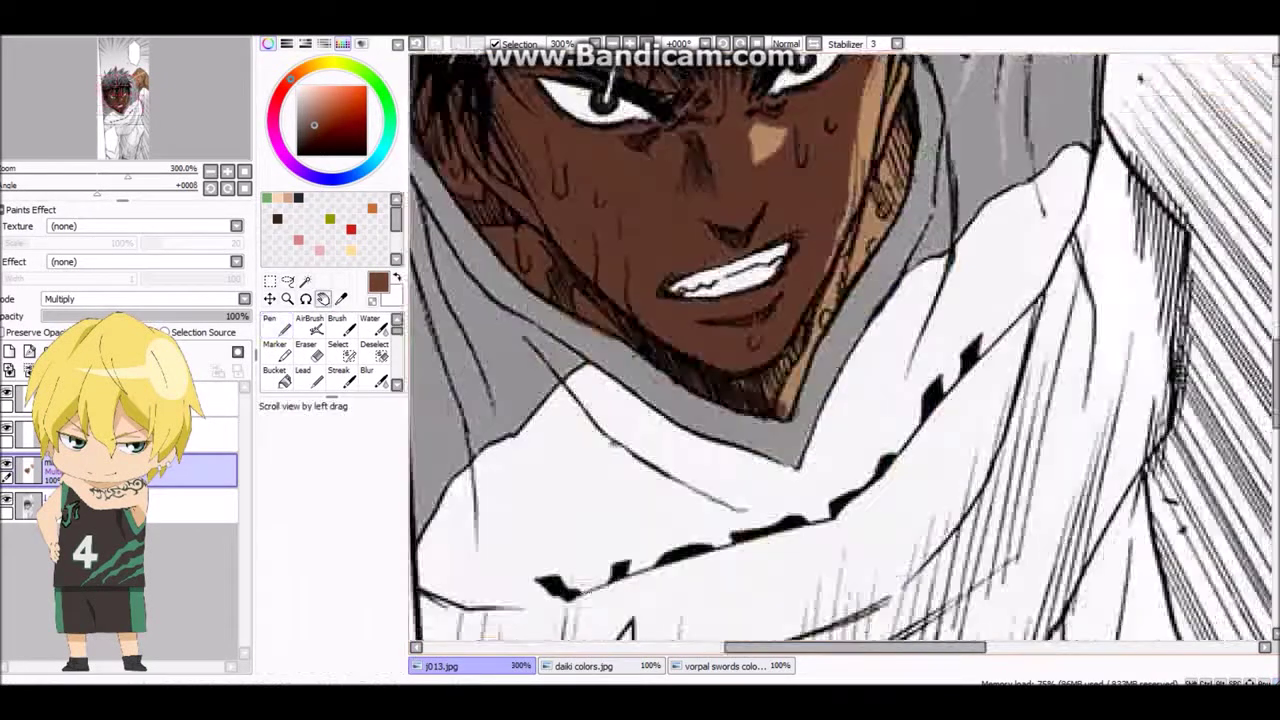
scroll(620, 380, "up", 2)
key("e")
scroll(580, 350, "down", 1)
scroll(545, 325, "up", 2)
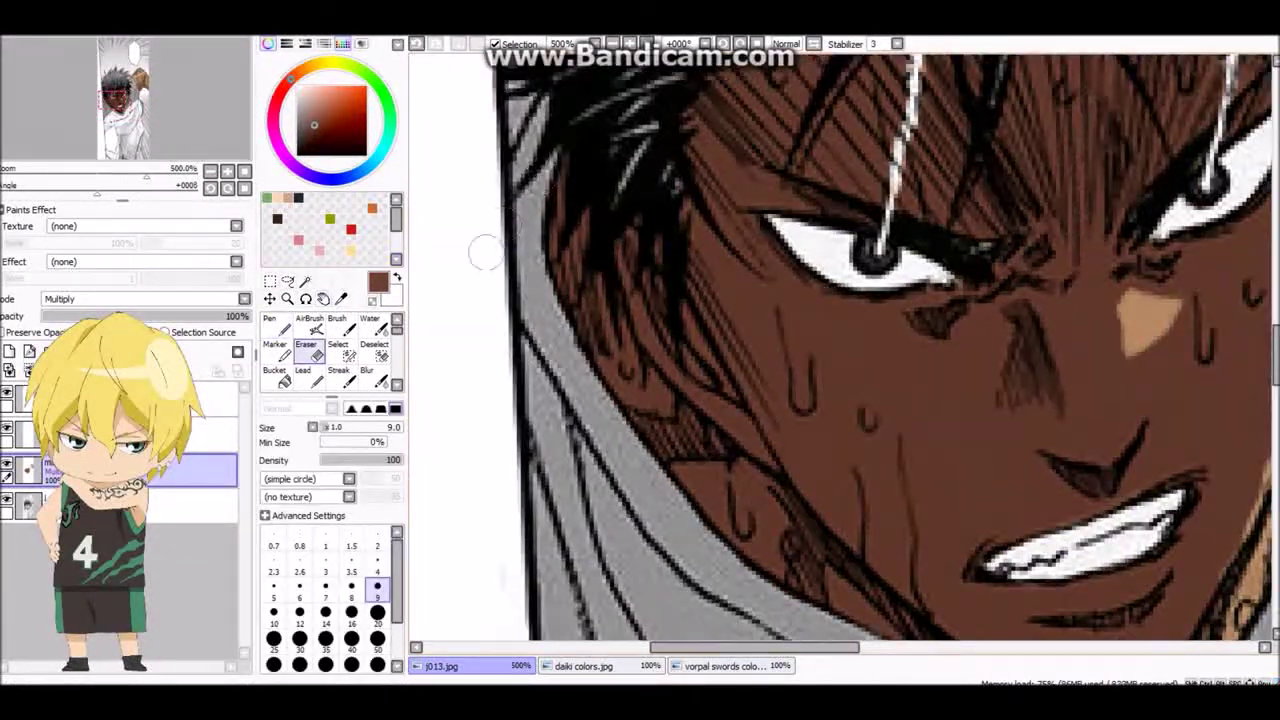
- Paint brown shadow on the ear and neck at the right side of the face with a size 9 pen
key("n")
scroll(1093, 112, "down", 1)
scroll(636, 453, "down", 1)
scroll(737, 324, "up", 1)
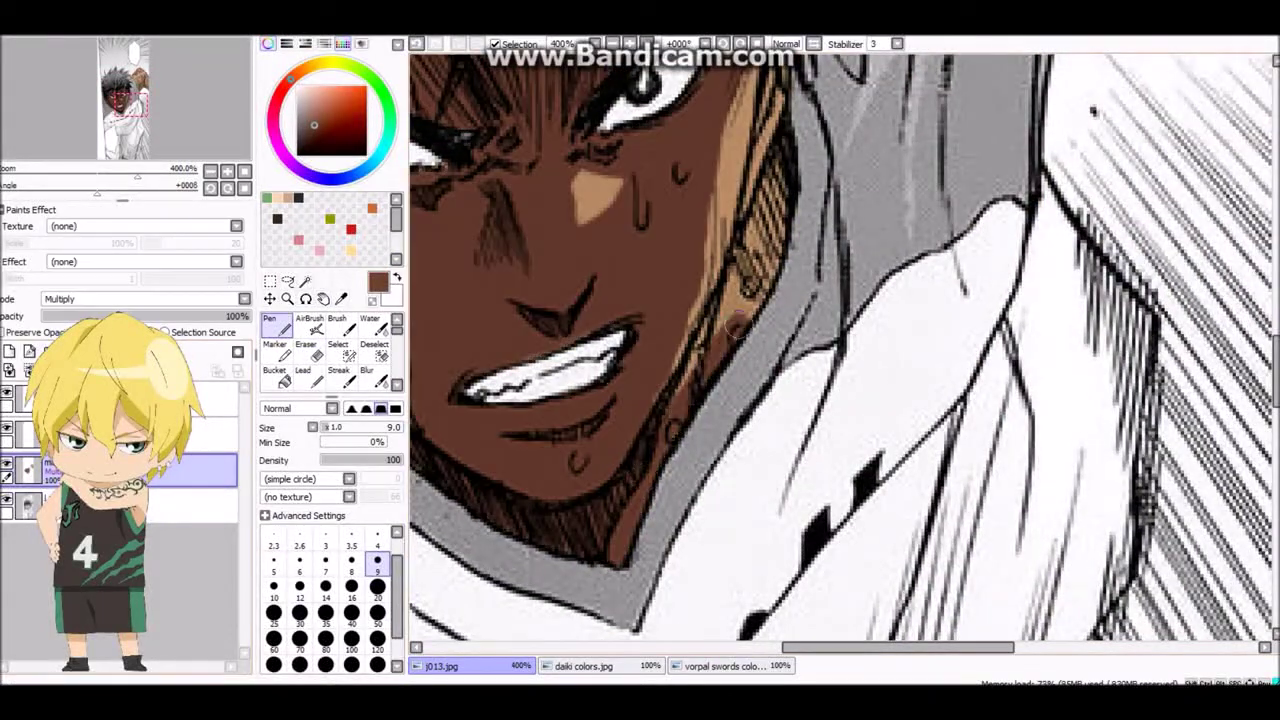
- Paint brown shadow along the folds and lower part of the raised arm with a size 9 pen
scroll(757, 260, "down", 3)
scroll(575, 400, "up", 3)
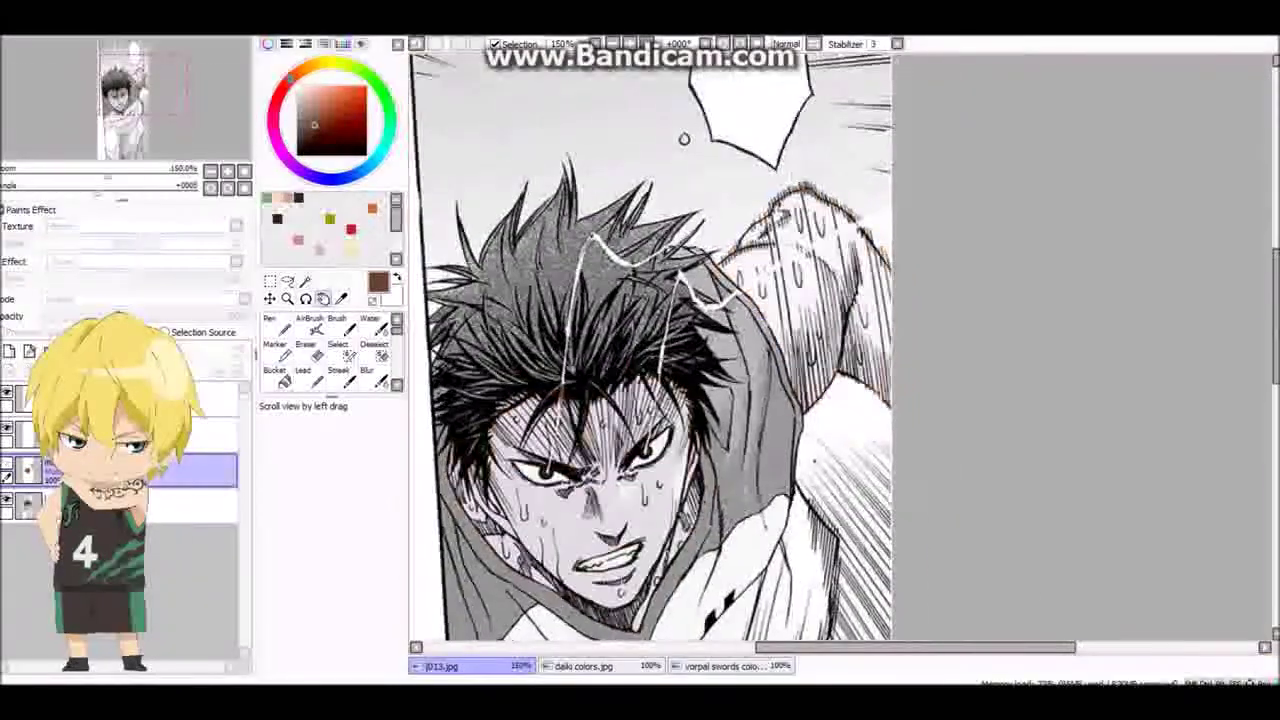
scroll(720, 231, "up", 1)
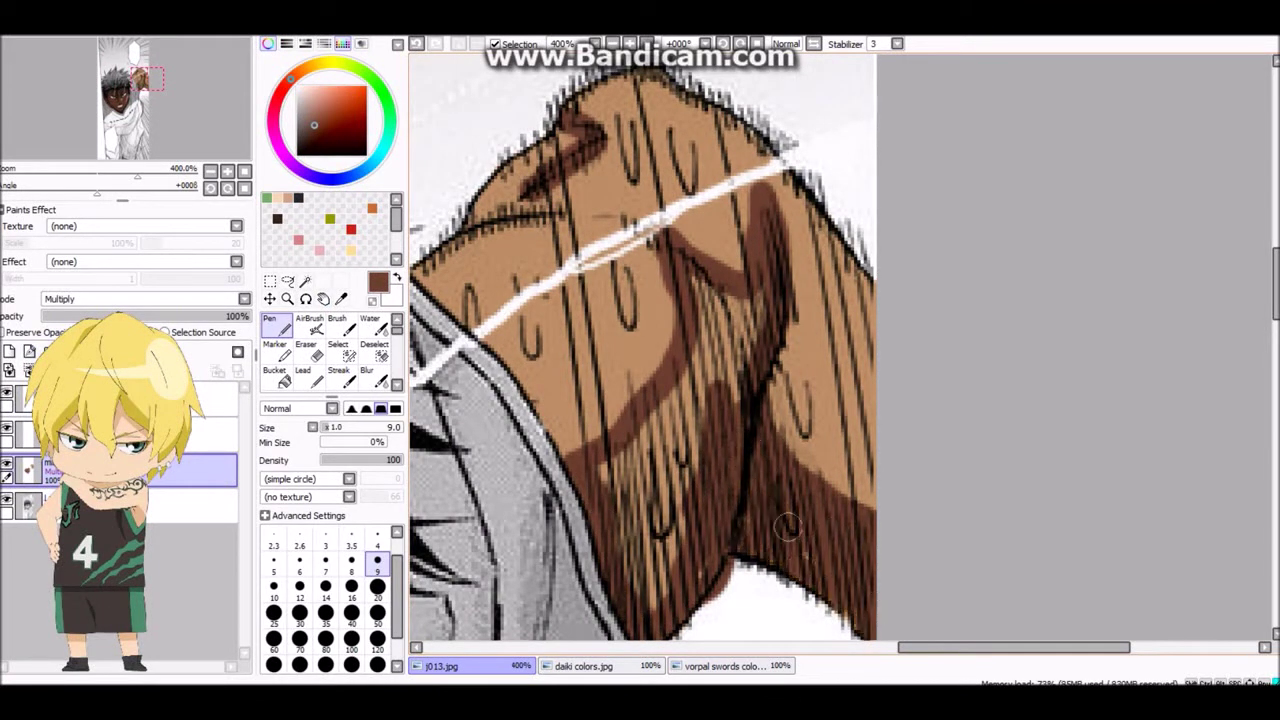
left_click_drag(675, 540, 686, 443)
scroll(686, 443, "down", 3)
- Soften the shadow edges with the Blur tool, using size 4 on the face and size 9 on the raised arm
scroll(709, 338, "up", 4)
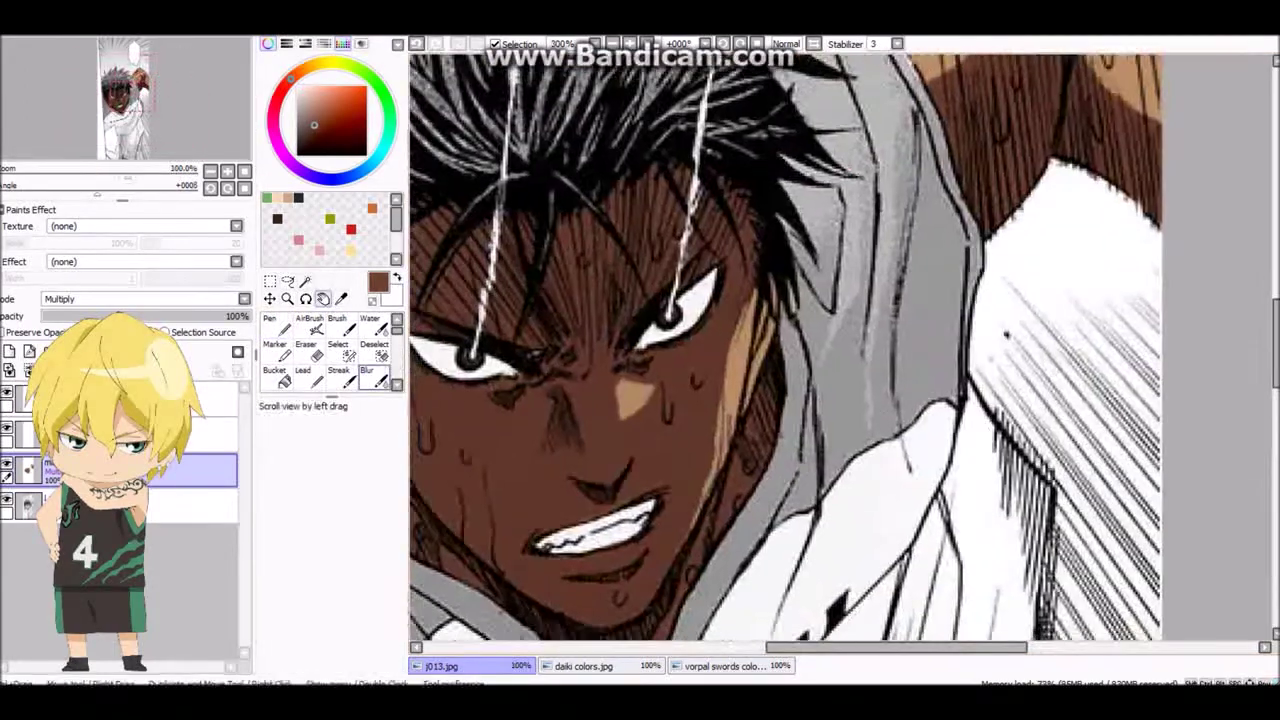
scroll(857, 300, "down", 5)
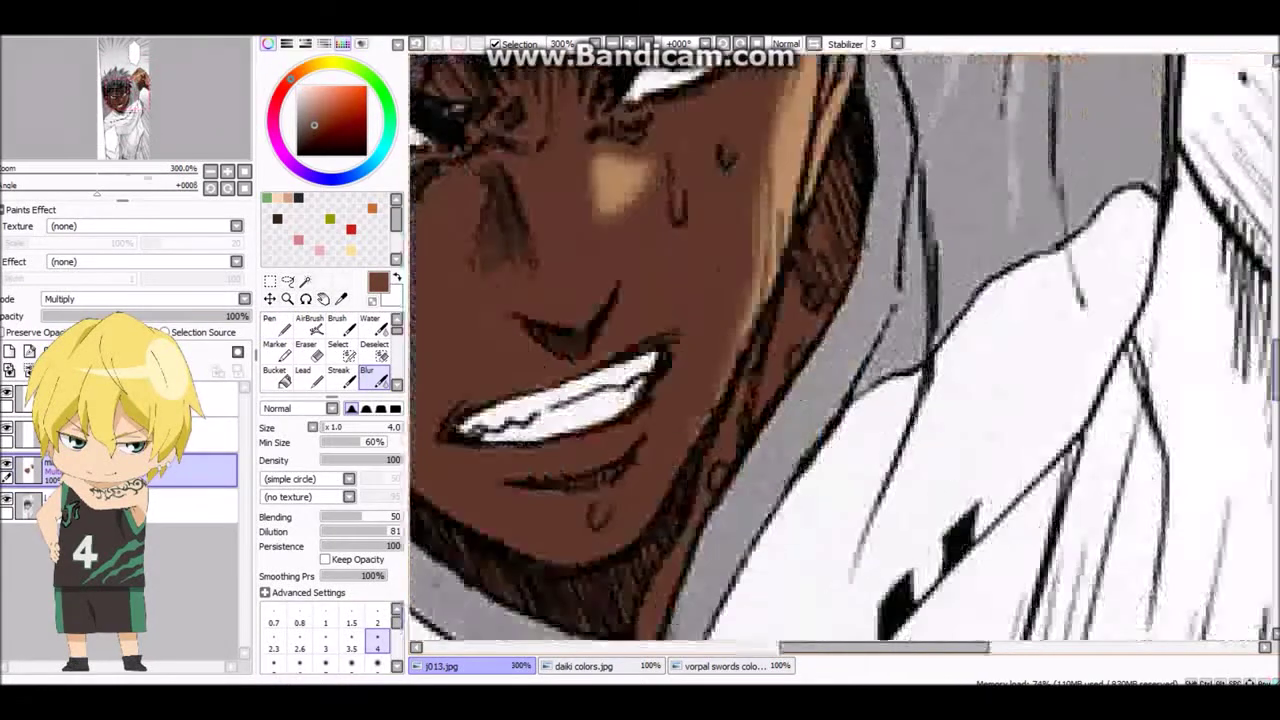
scroll(770, 130, "up", 3)
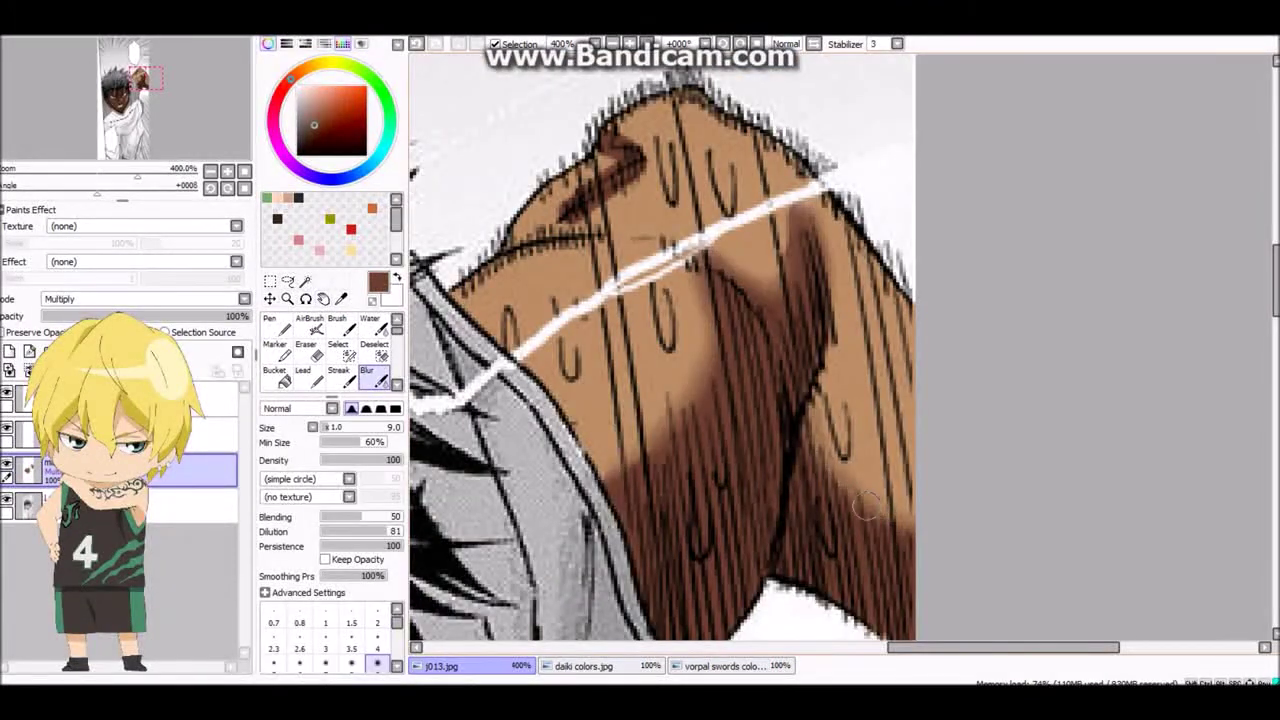
left_click_drag(614, 185, 650, 230)
scroll(650, 230, "down", 5)
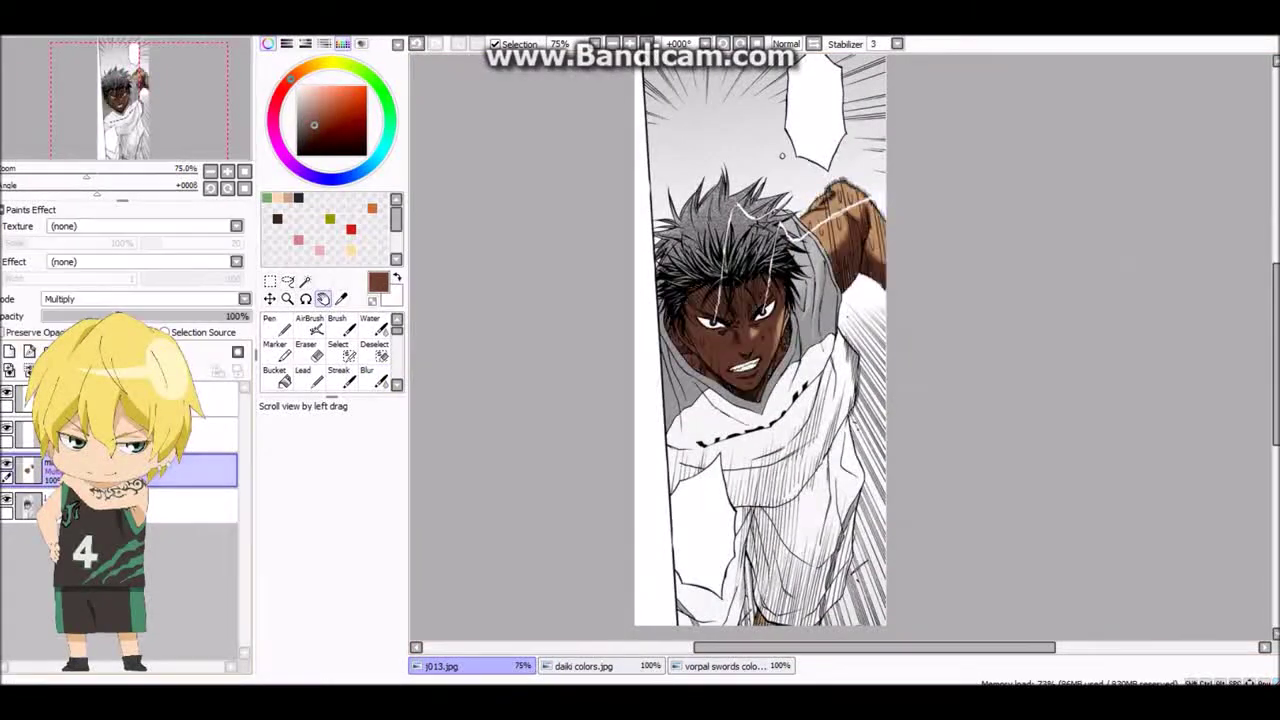
- Colour the dark brow areas beside the eyes navy blue with a size 4 pen on the layer above the skin
left_click_drag(781, 140, 753, 140)
key("n")
scroll(740, 295, "up", 8)
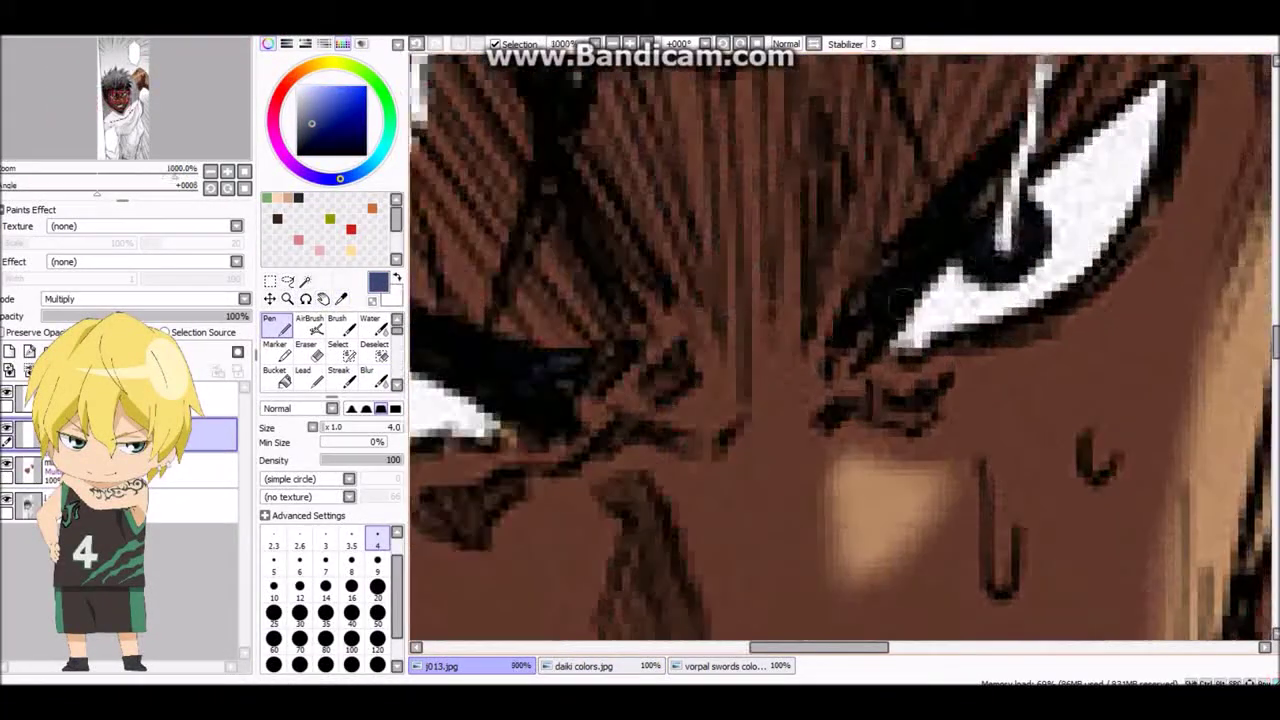
scroll(900, 300, "down", 8)
- Paint the main mass of the hair navy blue with a size 20 pen
left_click(377, 587)
scroll(635, 488, "up", 4)
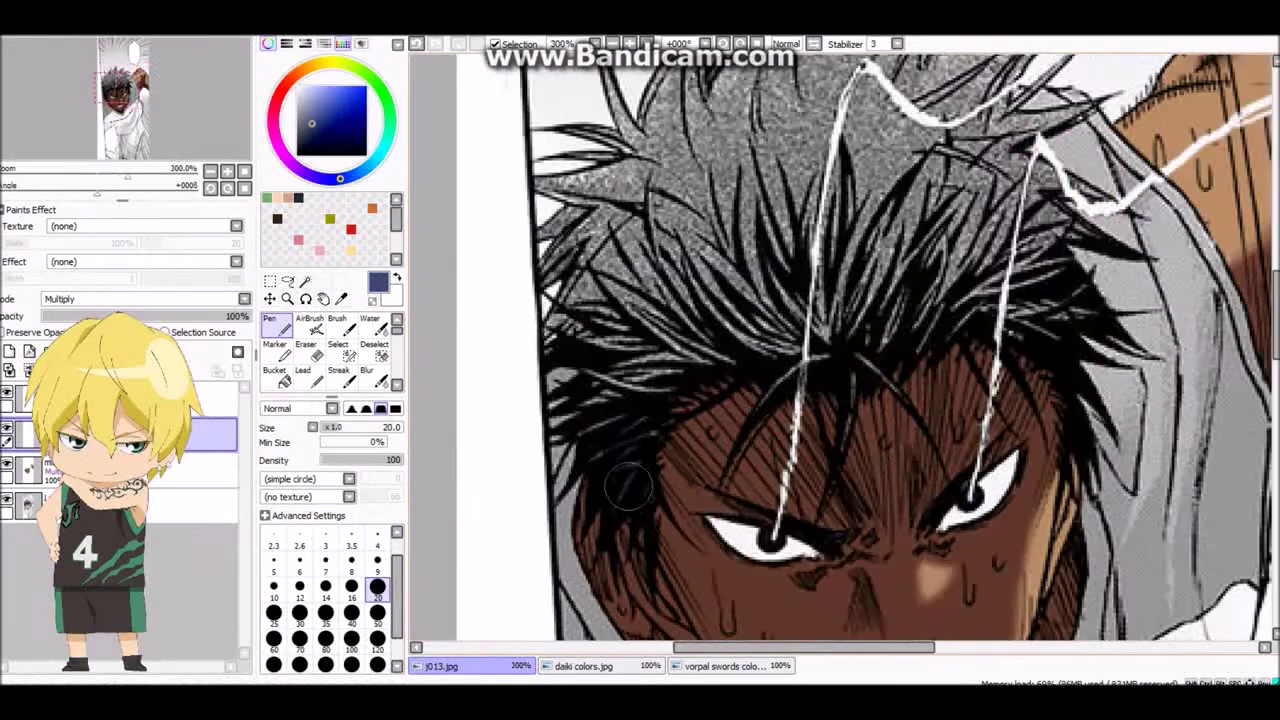
mouse_move(750, 345)
left_mouse_down()
mouse_move(585, 330)
mouse_move(788, 245)
left_mouse_up()
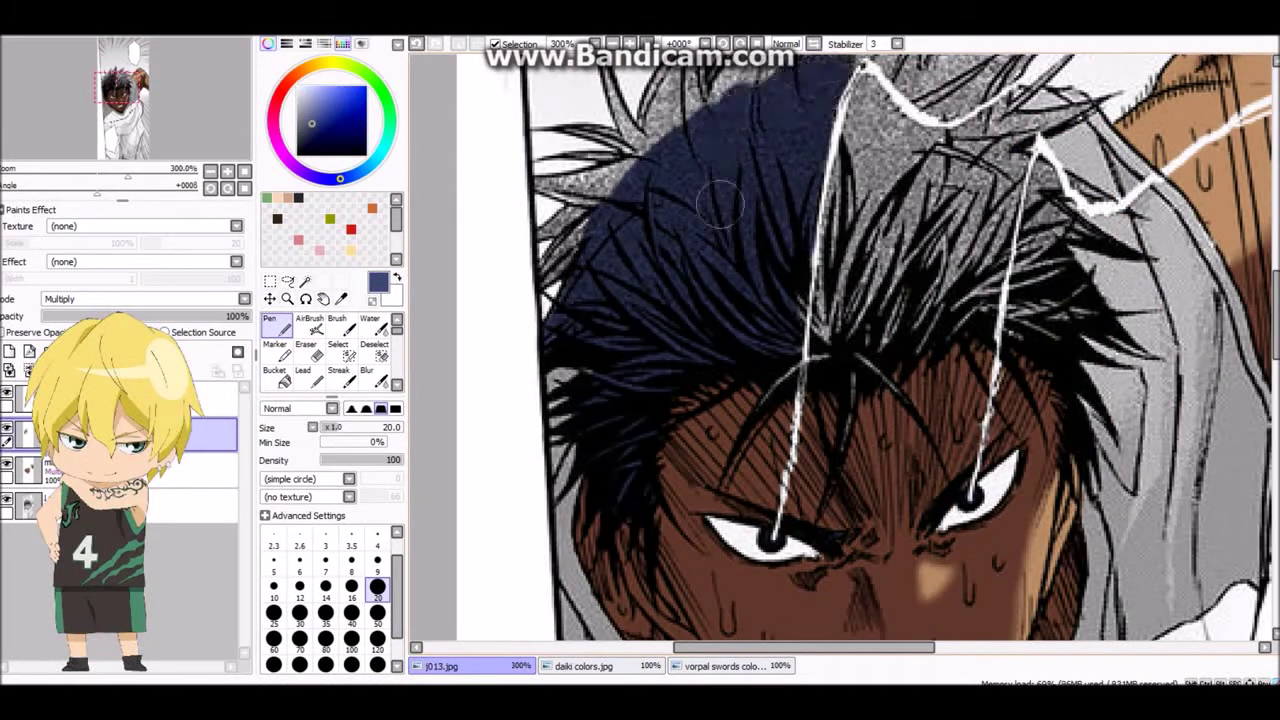
mouse_move(827, 350)
left_mouse_down()
mouse_move(864, 115)
mouse_move(952, 310)
left_mouse_up()
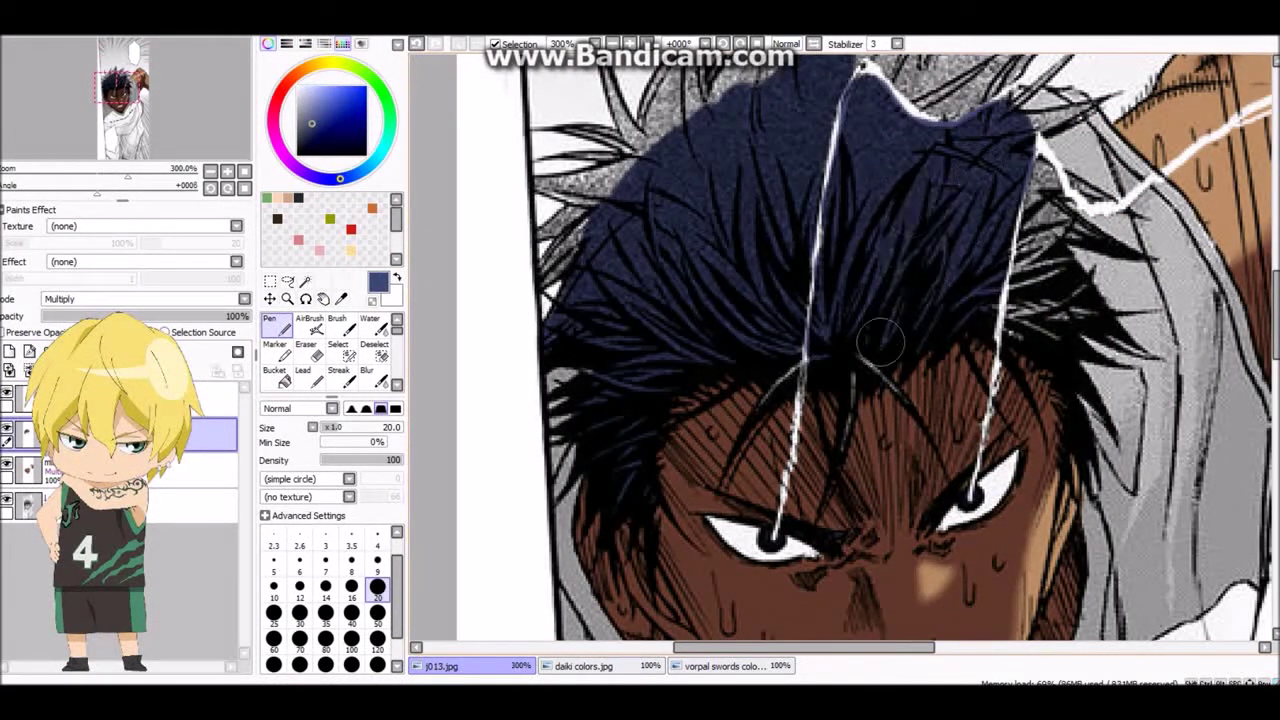
left_click_drag(555, 262, 600, 160)
scroll(600, 160, "down", 4)
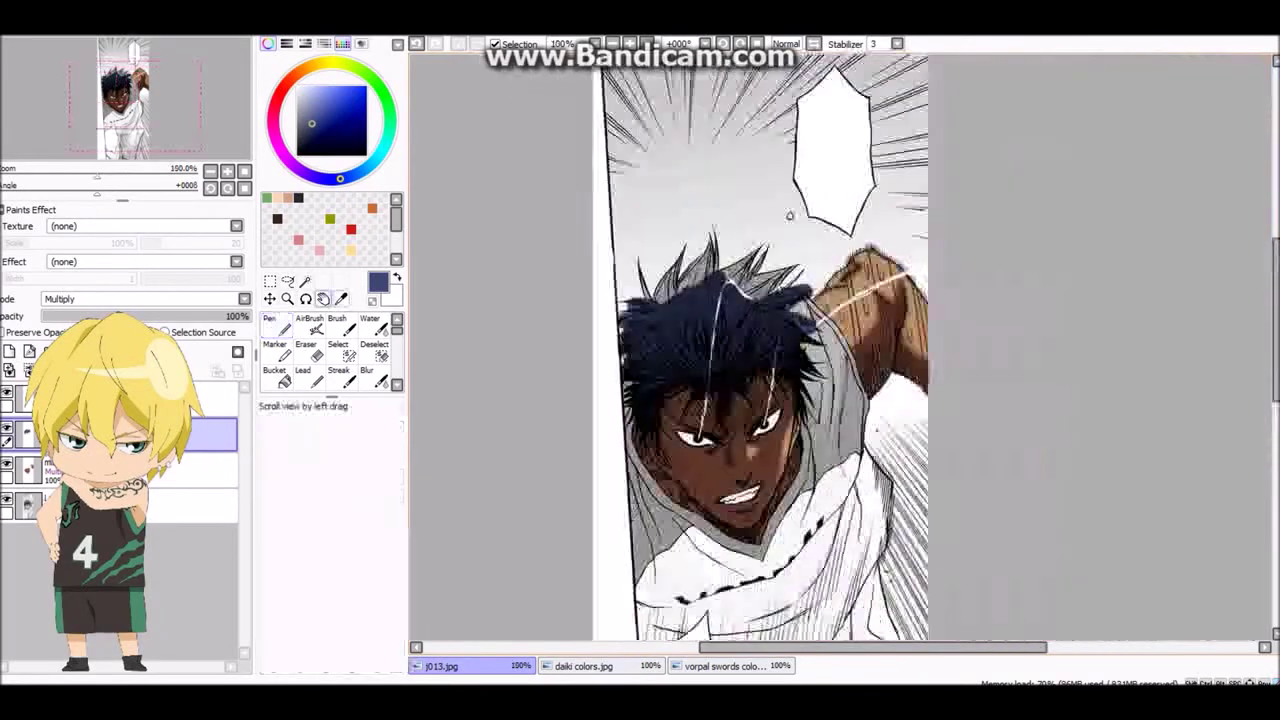
- Extend the navy blue over the remaining hair spikes and clean up overflow with a size 9 eraser
scroll(670, 345, "up", 3)
scroll(700, 340, "down", 4)
scroll(634, 291, "up", 6)
key("e")
scroll(985, 333, "down", 2)
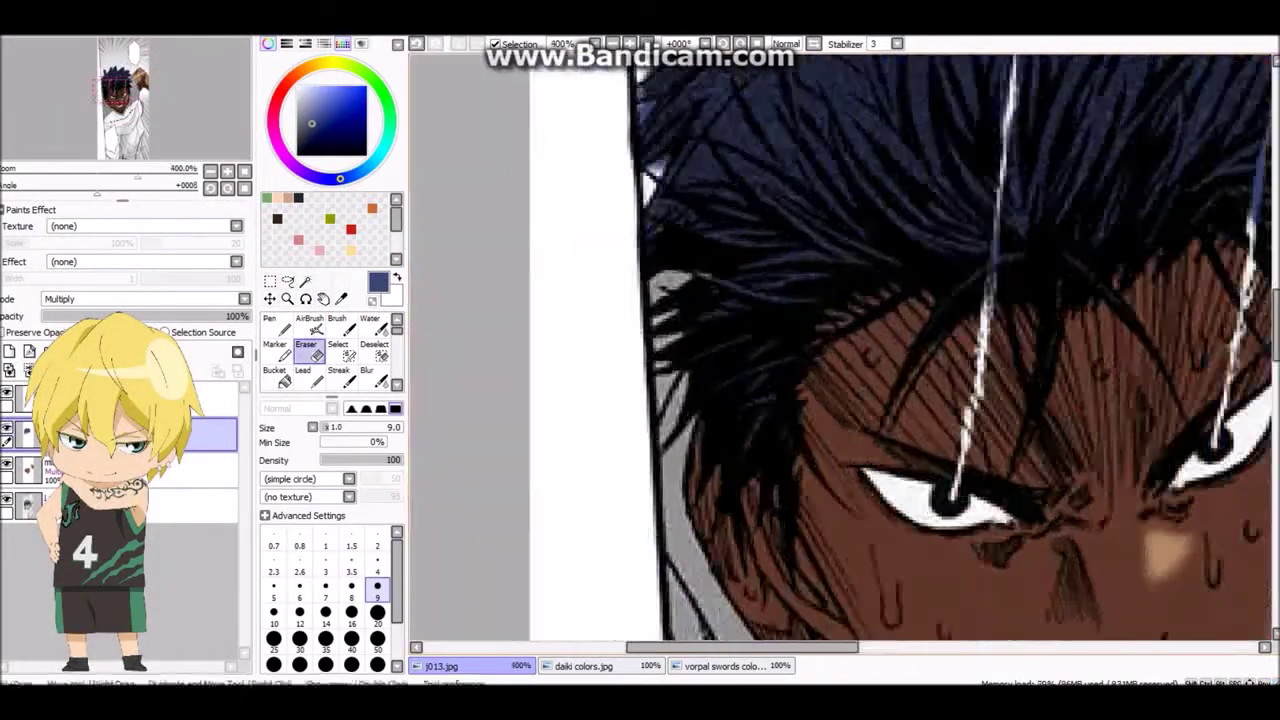
- Trim the navy overflow around the left-side hair spikes with a size 4 eraser, touching up the fill with the pen
key("bracketleft")
key("bracketleft")
key("bracketleft")
key("bracketleft")
key("bracketleft")
scroll(632, 376, "up", 3)
key("n")
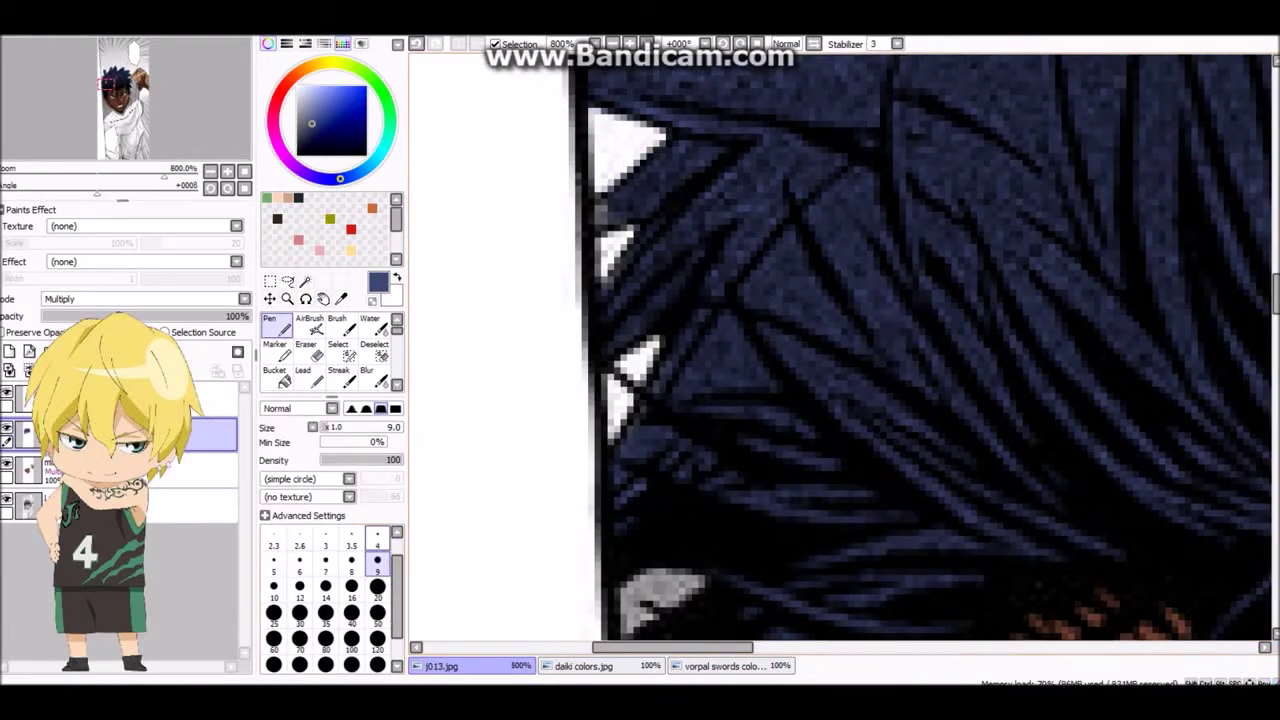
scroll(686, 250, "up", 2)
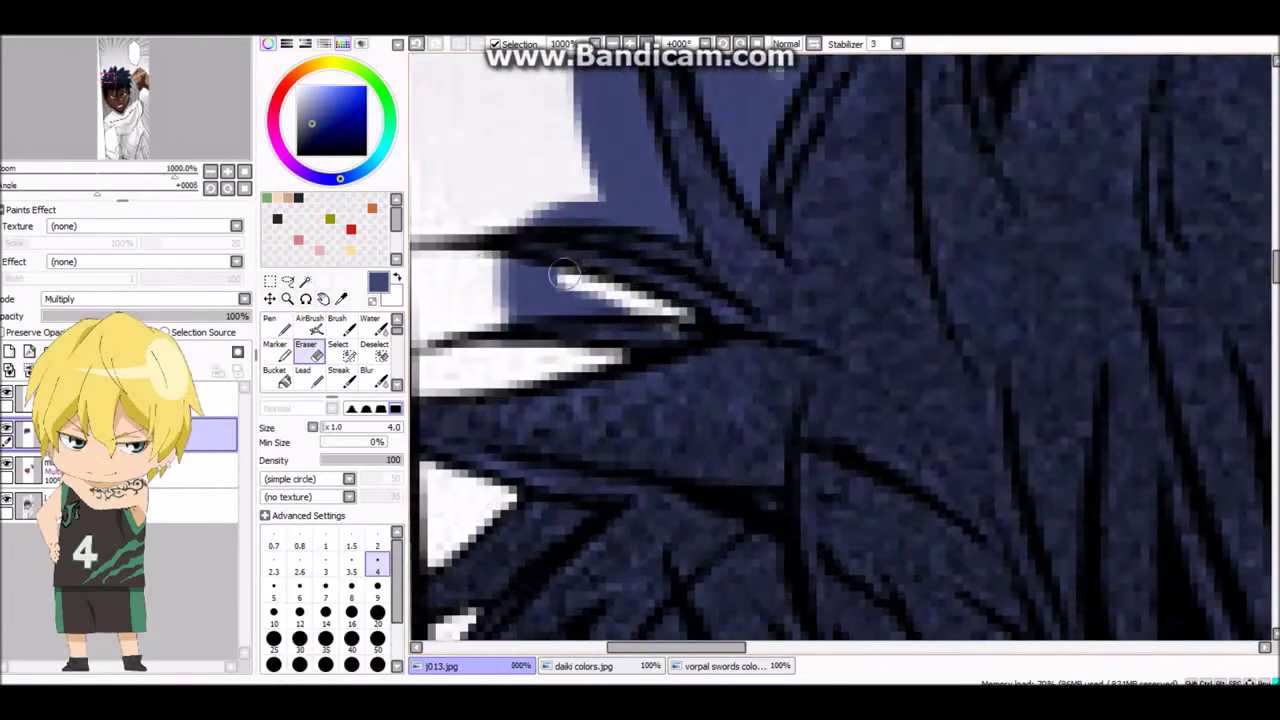
mouse_move(700, 300)
left_mouse_down()
mouse_move(720, 520)
mouse_move(577, 280)
left_mouse_up()
key("e")
left_click_drag(590, 180, 700, 520)
mouse_move(700, 330)
left_mouse_down()
mouse_move(720, 375)
mouse_move(909, 243)
mouse_move(860, 330)
left_mouse_up()
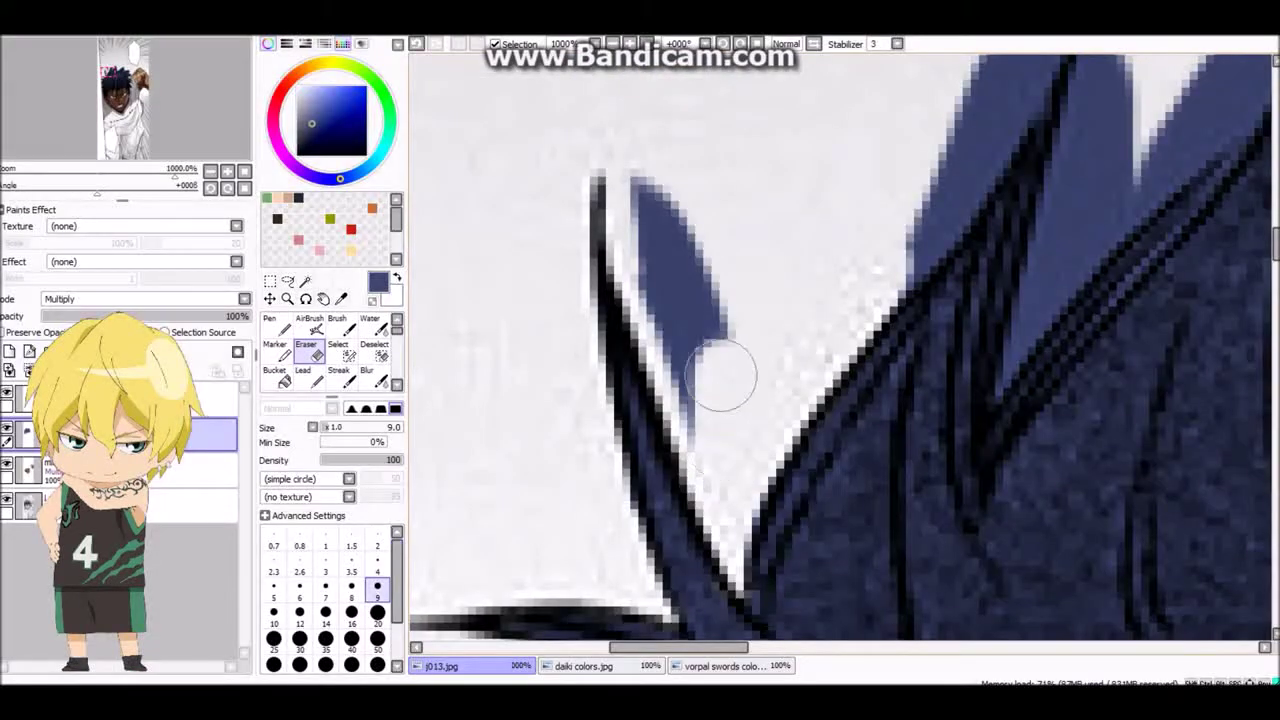
- Erase the navy overflow outside the upper-left hair spikes, using eraser sizes 9 and 4 up to the line art
key("space")
mouse_move(760, 250)
left_mouse_down()
mouse_move(849, 334)
mouse_move(760, 470)
left_mouse_up()
scroll(760, 470, "up", 1)
left_click_drag(600, 500, 690, 275)
left_click_drag(620, 440, 840, 175)
left_click_drag(760, 300, 920, 60)
mouse_move(700, 500)
left_mouse_down()
mouse_move(632, 571)
mouse_move(480, 660)
left_mouse_up()
key("e")
left_click_drag(700, 370, 728, 183)
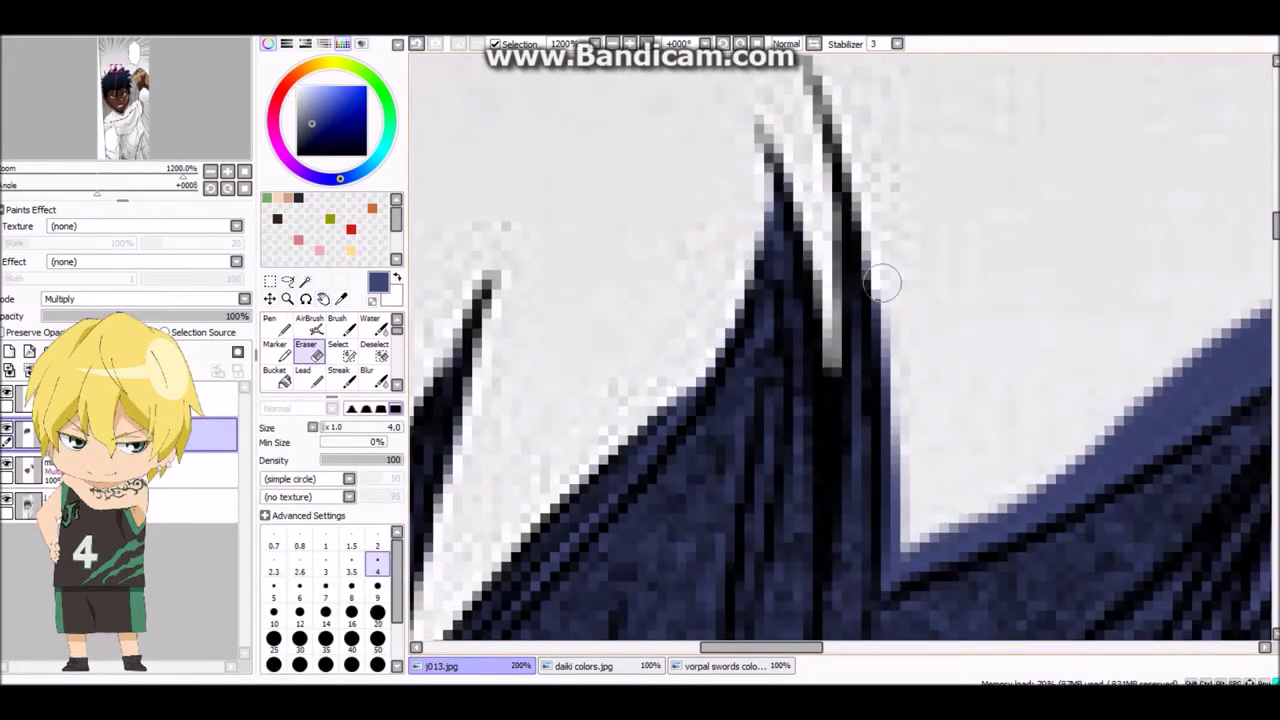
- Erase the navy overflow around the upper-right hair spikes and fill their missed spots with navy pens of size 4 and 3
left_click_drag(990, 525, 1211, 343)
scroll(1211, 343, "down", 1)
mouse_move(700, 420)
left_mouse_down()
mouse_move(820, 343)
mouse_move(780, 430)
mouse_move(790, 233)
left_mouse_up()
left_click_drag(850, 165, 690, 425)
mouse_move(812, 333)
left_mouse_down()
mouse_move(612, 378)
mouse_move(900, 395)
mouse_move(700, 440)
mouse_move(860, 385)
left_mouse_up()
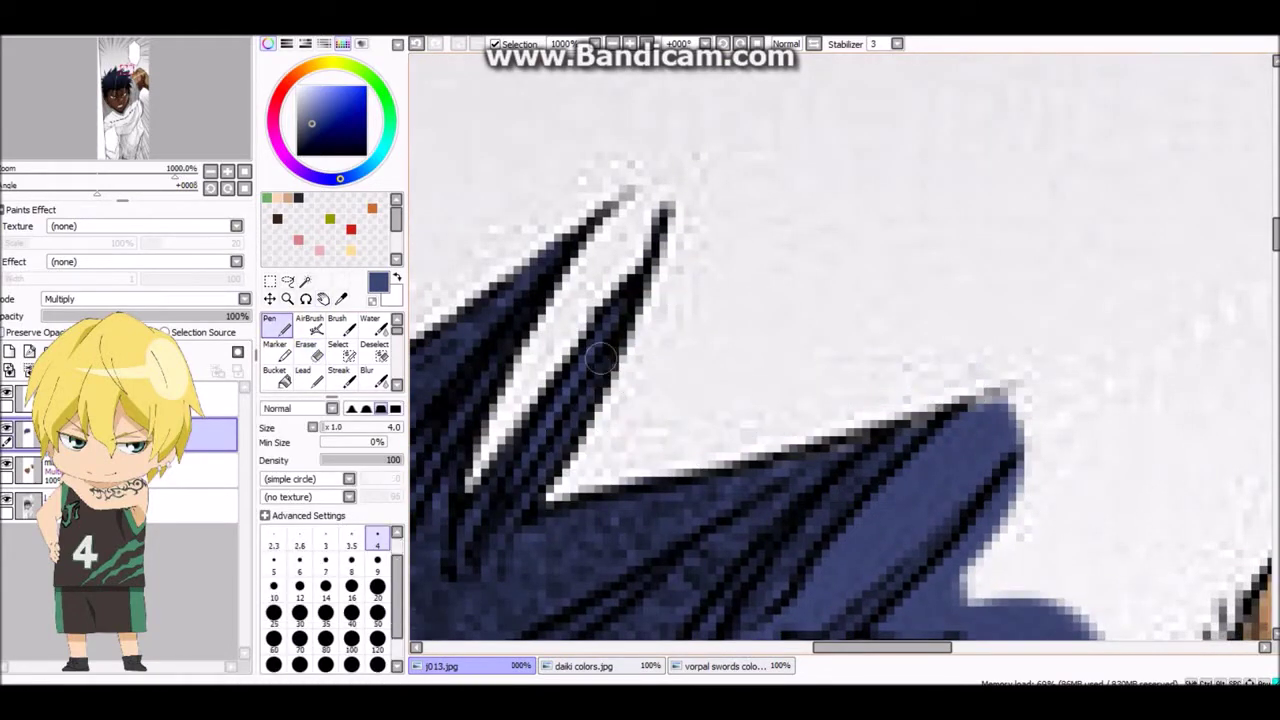
left_click_drag(835, 620, 745, 470)
mouse_move(740, 410)
left_mouse_down()
mouse_move(790, 320)
mouse_move(960, 190)
mouse_move(745, 470)
mouse_move(960, 400)
left_mouse_up()
key("n")
scroll(960, 400, "up", 1)
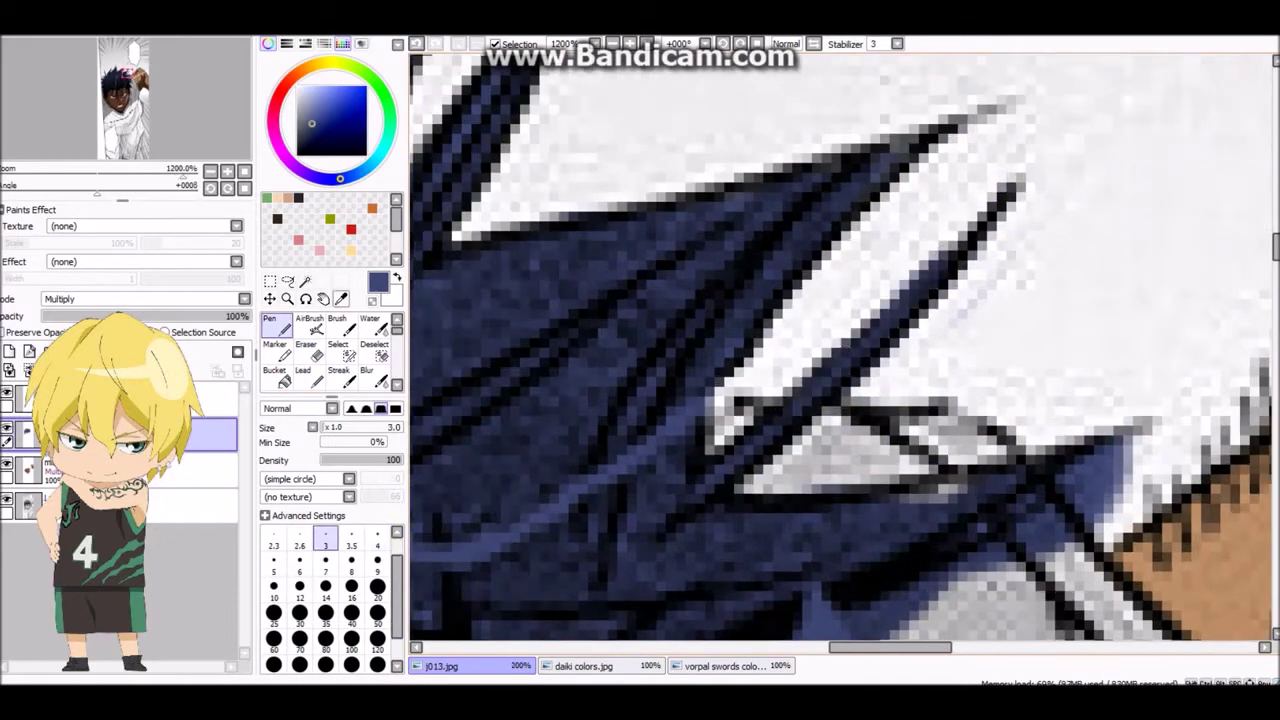
left_click_drag(1080, 550, 980, 370)
- Erase the navy covering the white light streak over the hood and down to the right-hand eye with a size 4 eraser
key("e")
scroll(808, 531, "down", 5)
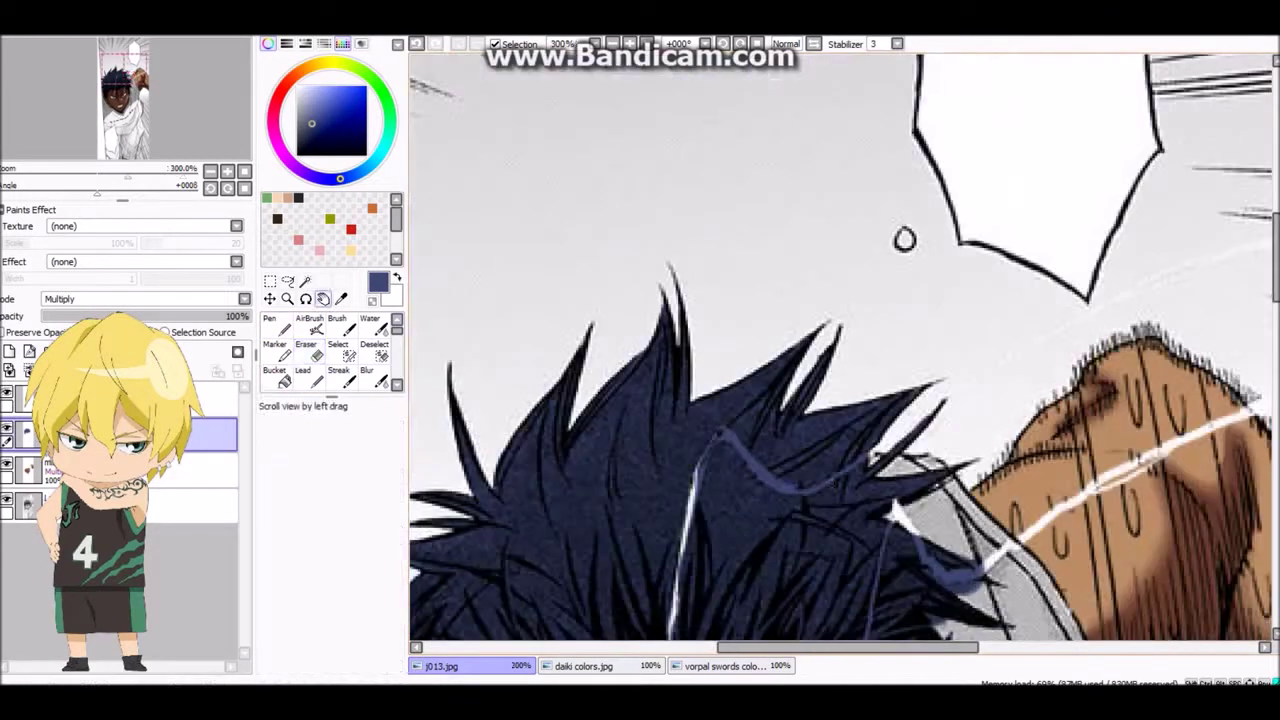
scroll(640, 300, "up", 5)
left_click_drag(520, 165, 770, 345)
mouse_move(580, 422)
left_mouse_down()
mouse_move(597, 372)
mouse_move(810, 395)
left_mouse_up()
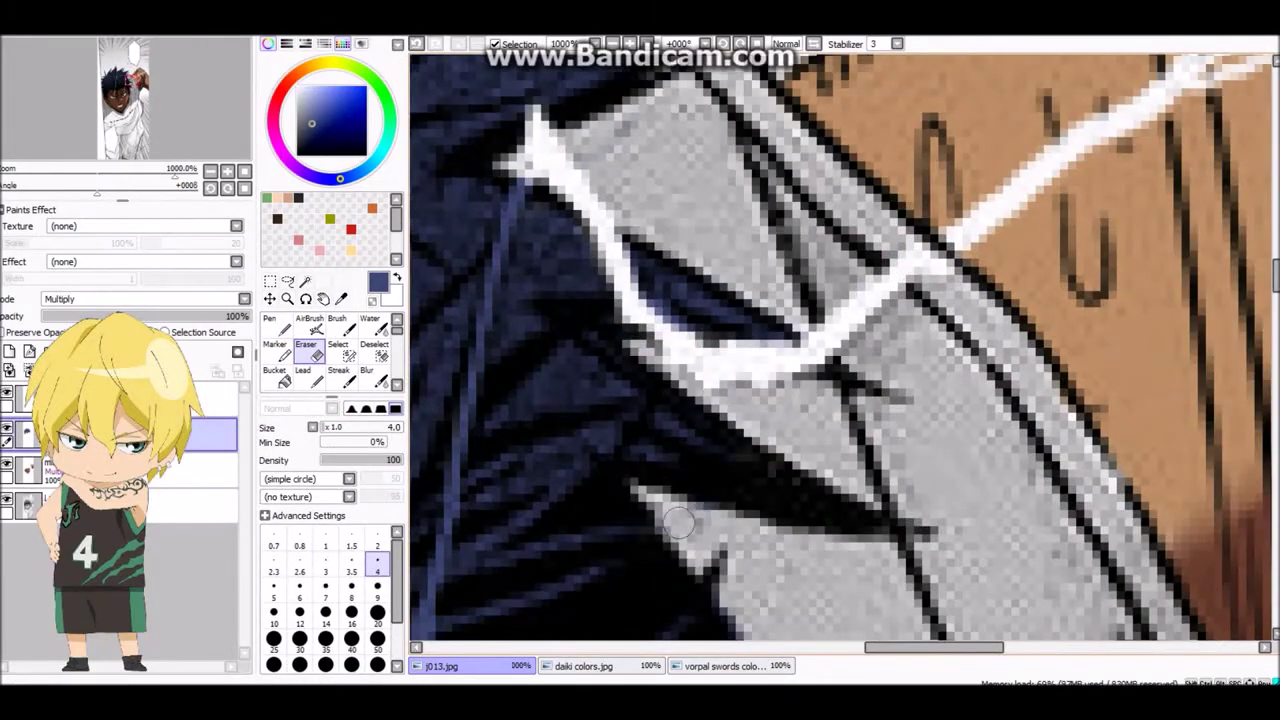
scroll(714, 457, "down", 1)
mouse_move(665, 630)
left_mouse_down()
mouse_move(700, 355)
mouse_move(744, 196)
left_mouse_up()
scroll(744, 200, "down", 4)
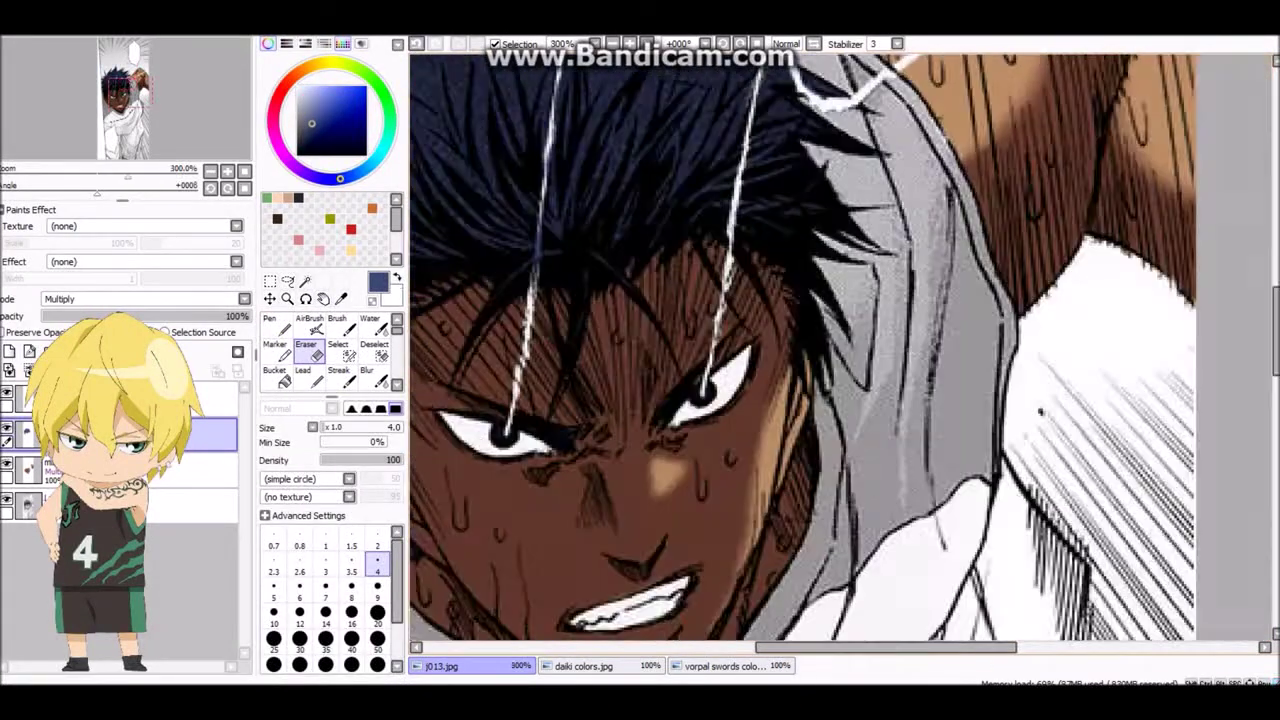
- Uncover the white light streak curving over the hair to the left-hand eye with a size 2 eraser, keeping a size 3 pen for touch-ups
scroll(700, 400, "up", 4)
key("n")
scroll(718, 540, "up", 1)
scroll(719, 540, "down", 4)
key("e")
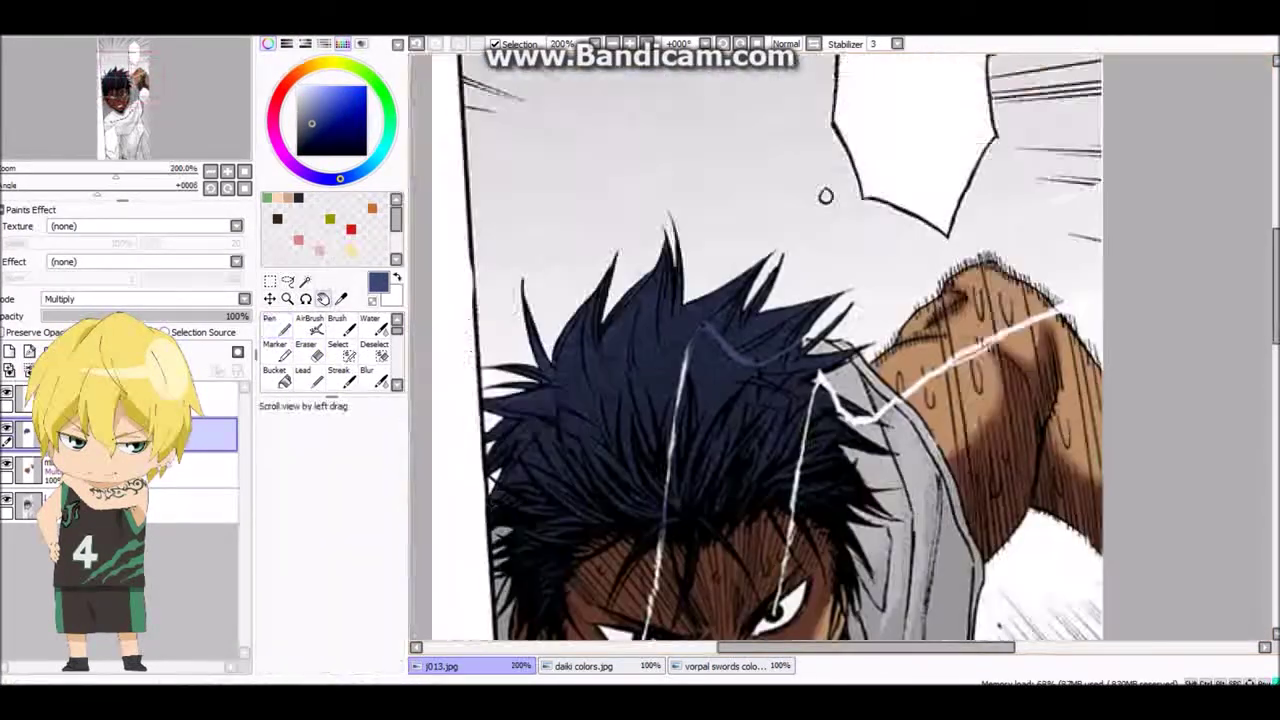
scroll(580, 452, "up", 4)
scroll(643, 207, "down", 4)
key("n")
scroll(656, 463, "up", 4)
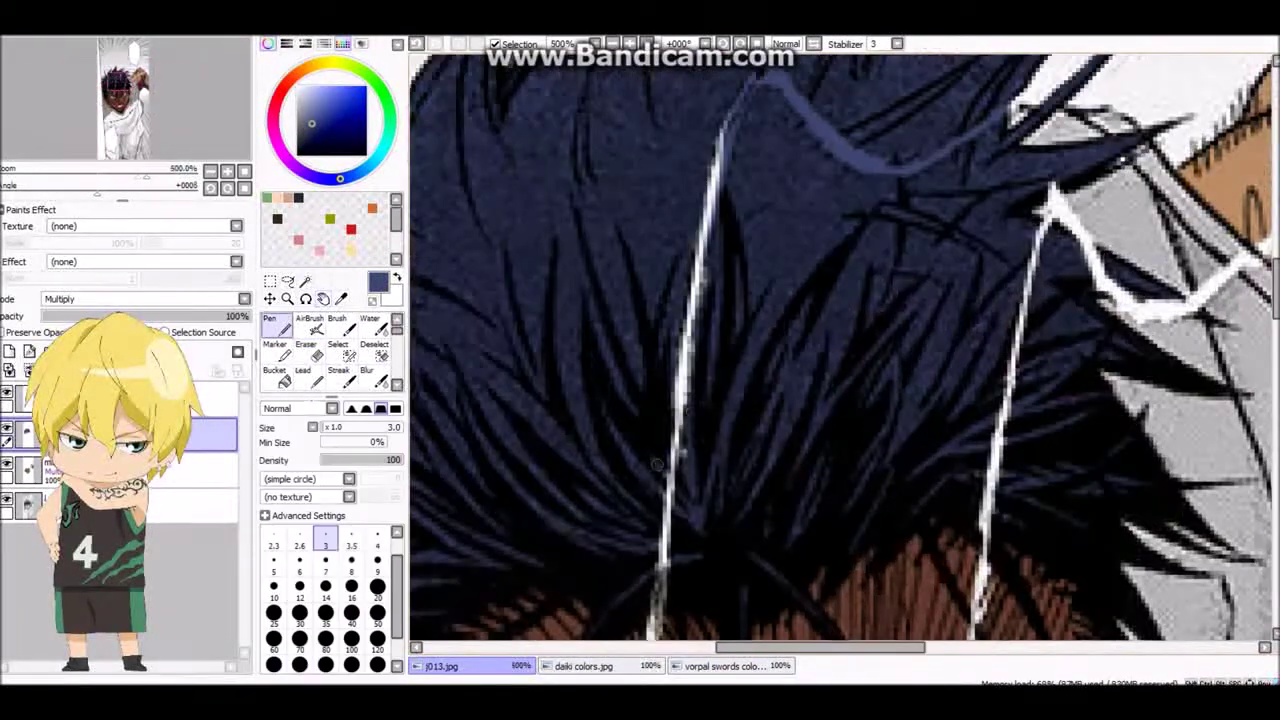
scroll(706, 263, "up", 2)
key("e")
scroll(535, 435, "up", 2)
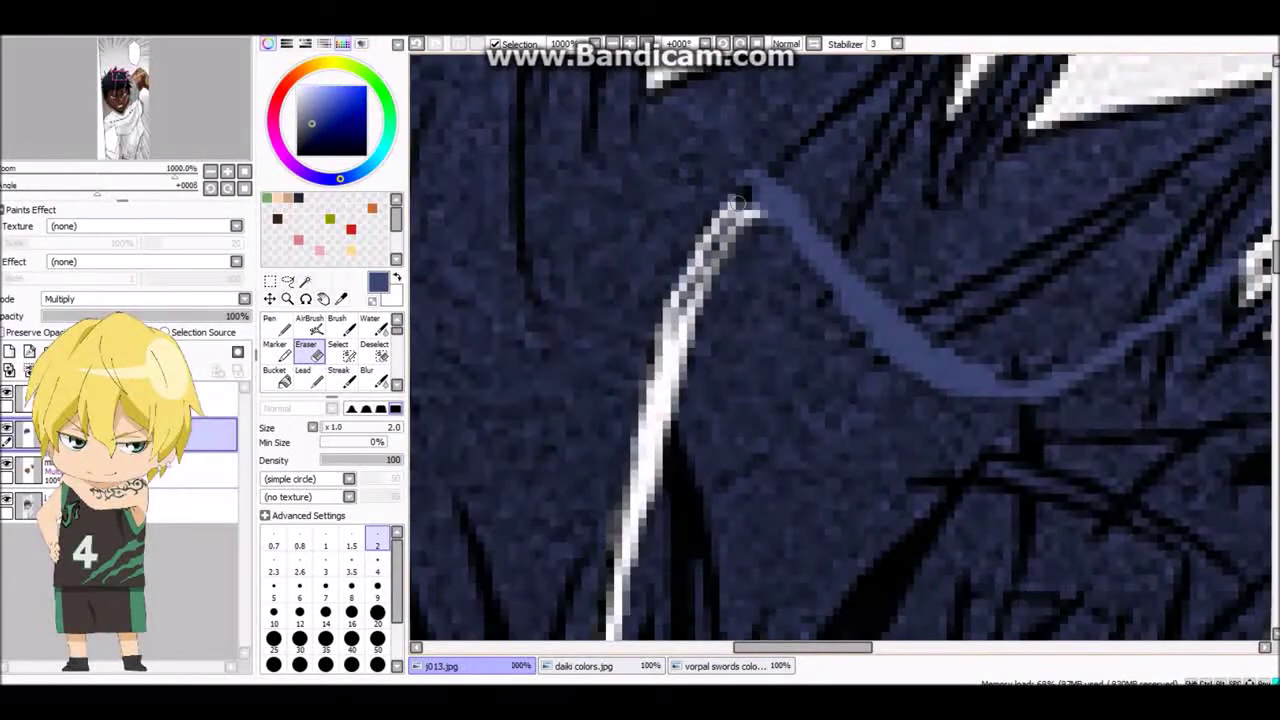
scroll(934, 364, "down", 2)
left_click_drag(560, 320, 980, 285)
key("n")
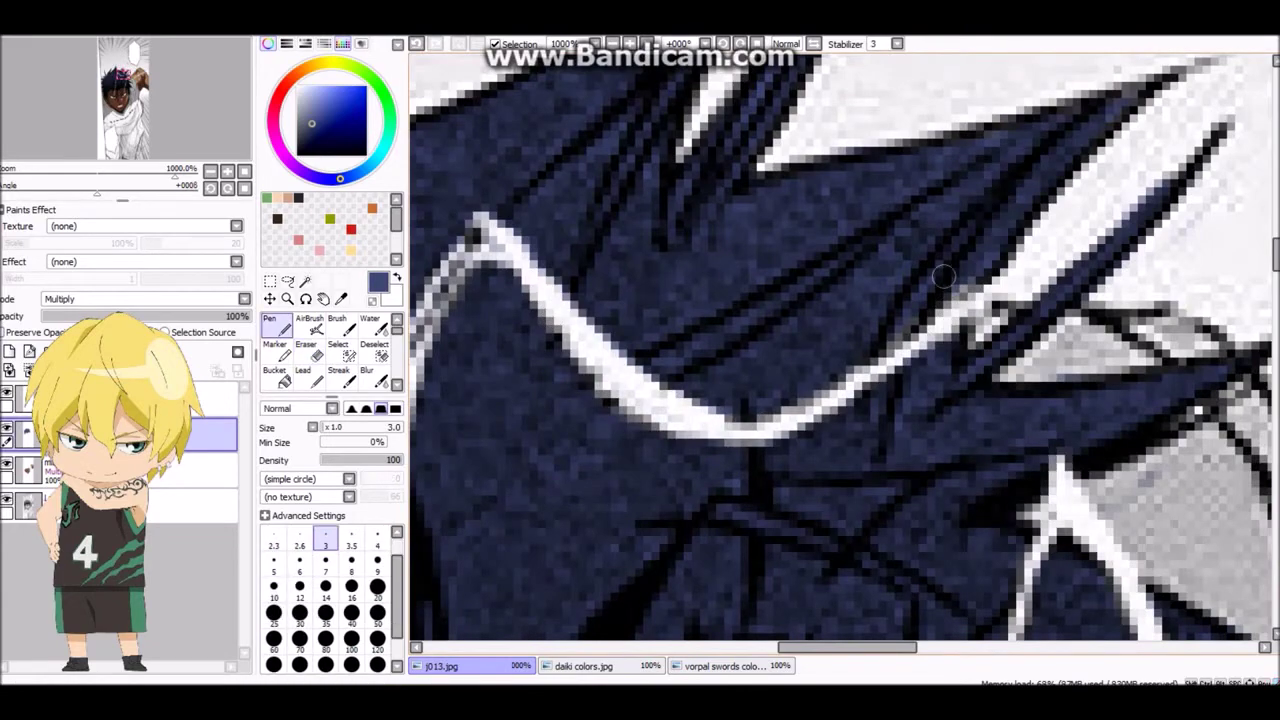
- Paint the hood and collar crimson with a size 20 pen on the top layer
scroll(760, 350, "down", 3)
scroll(750, 340, "down", 1)
left_click(130, 397)
left_click(351, 229)
scroll(544, 311, "up", 3)
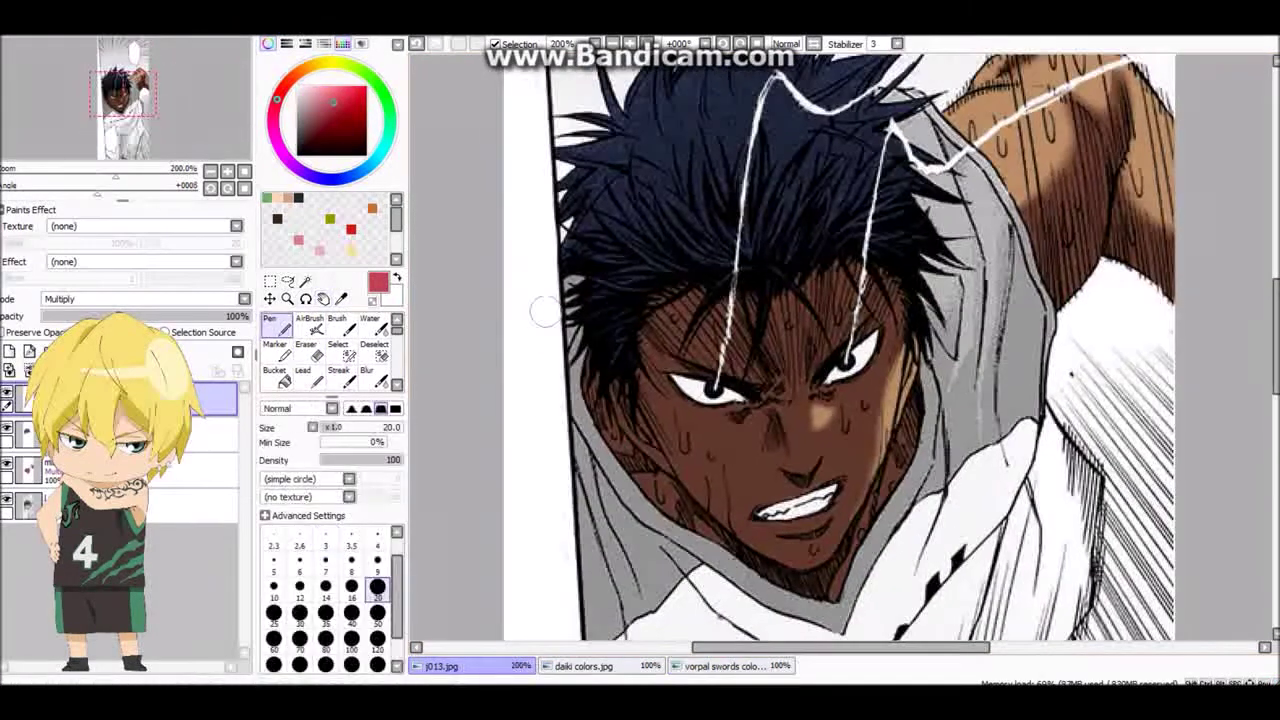
left_click_drag(691, 533, 936, 398)
left_click_drag(925, 175, 990, 462)
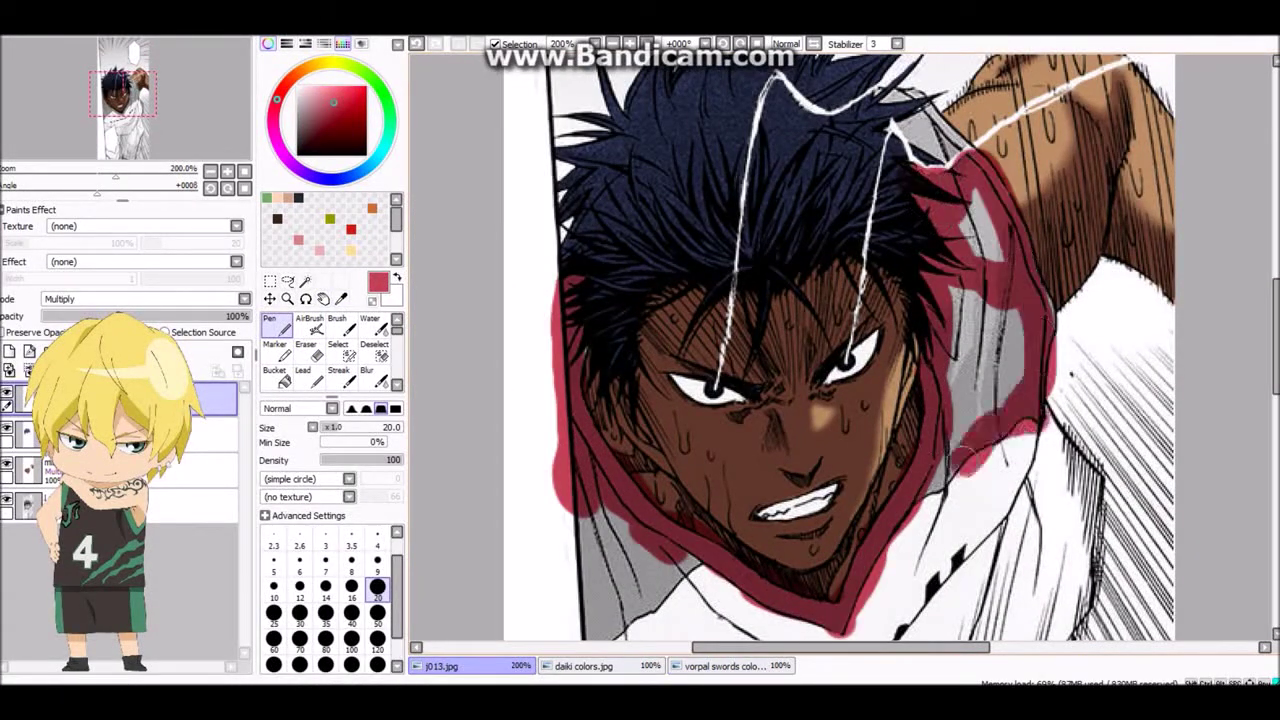
left_click_drag(690, 535, 590, 620)
- Extend the crimson to the side stripe and lower trim of the jacket
scroll(800, 400, "down", 6)
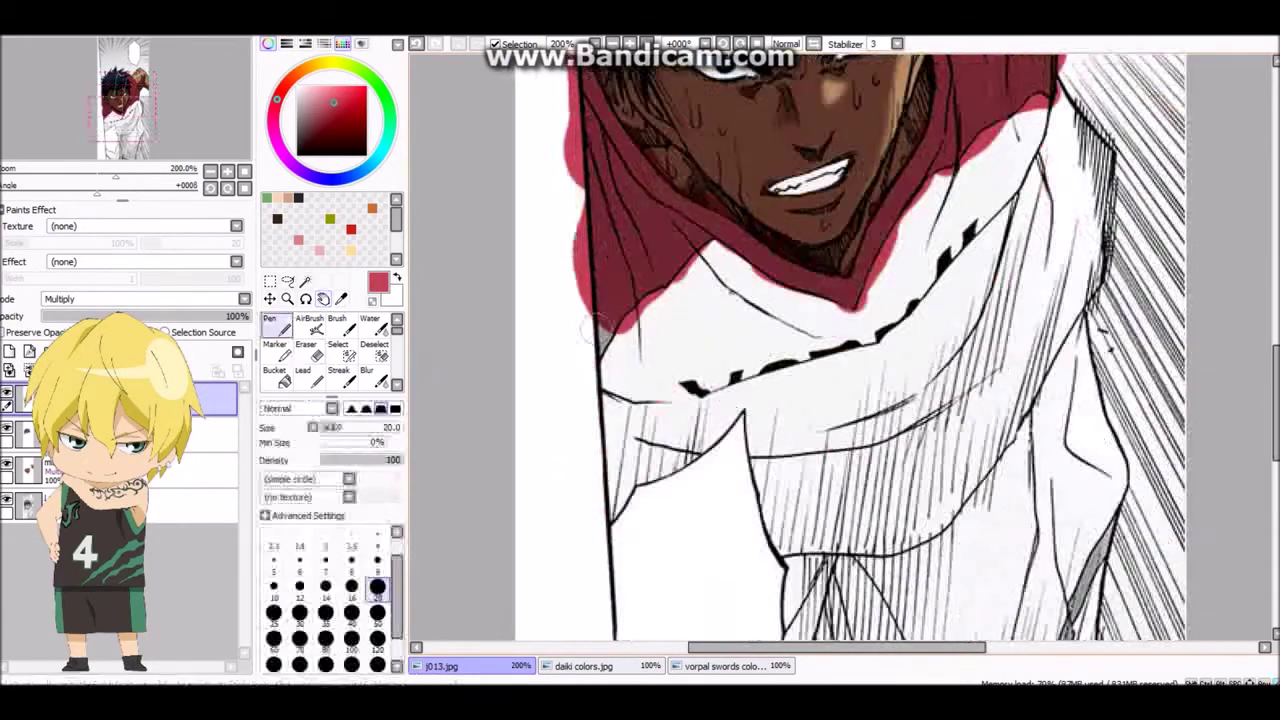
left_click_drag(1060, 165, 962, 420)
scroll(790, 300, "down", 3)
scroll(612, 368, "up", 5)
- Shade the left side of the hood dark red with a size 9 pen and clean its lower edge with a size 9 eraser
mouse_move(520, 230)
left_mouse_down()
mouse_move(540, 330)
mouse_move(612, 368)
mouse_move(508, 502)
left_mouse_up()
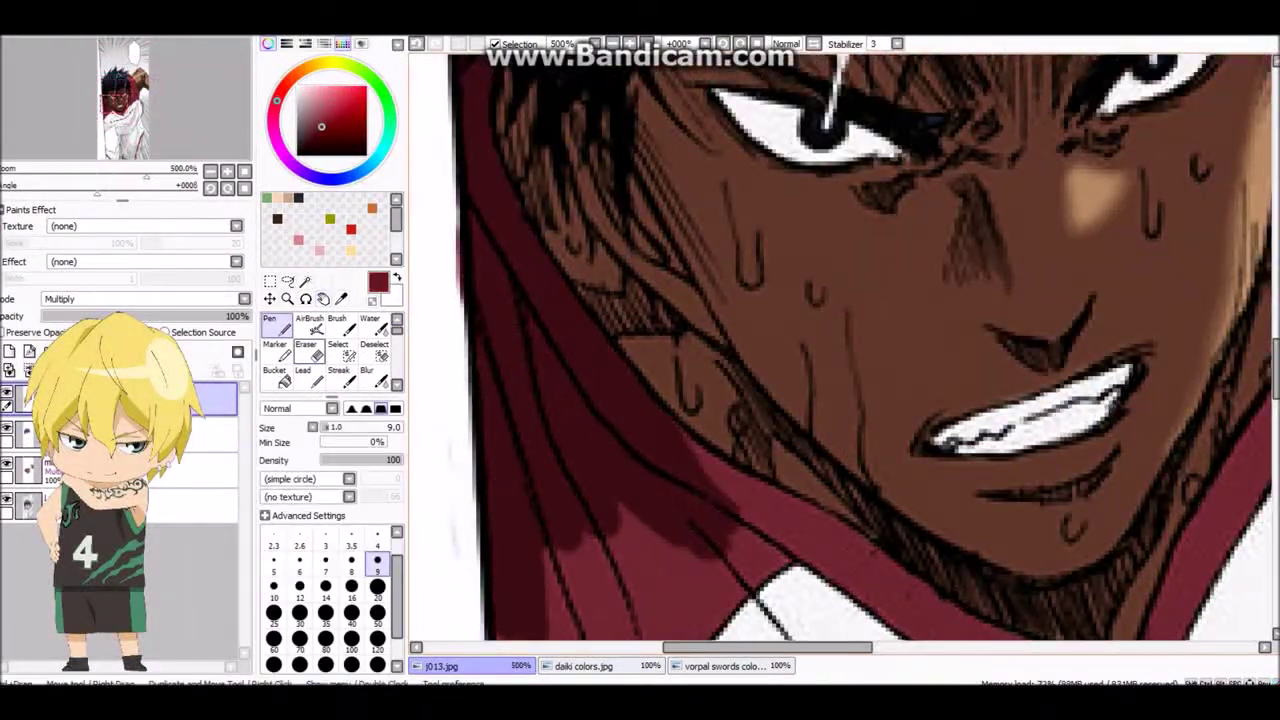
scroll(527, 585, "down", 5)
mouse_move(588, 430)
left_mouse_down()
mouse_move(600, 380)
mouse_move(560, 263)
left_mouse_up()
left_click(377, 545)
scroll(445, 462, "up", 2)
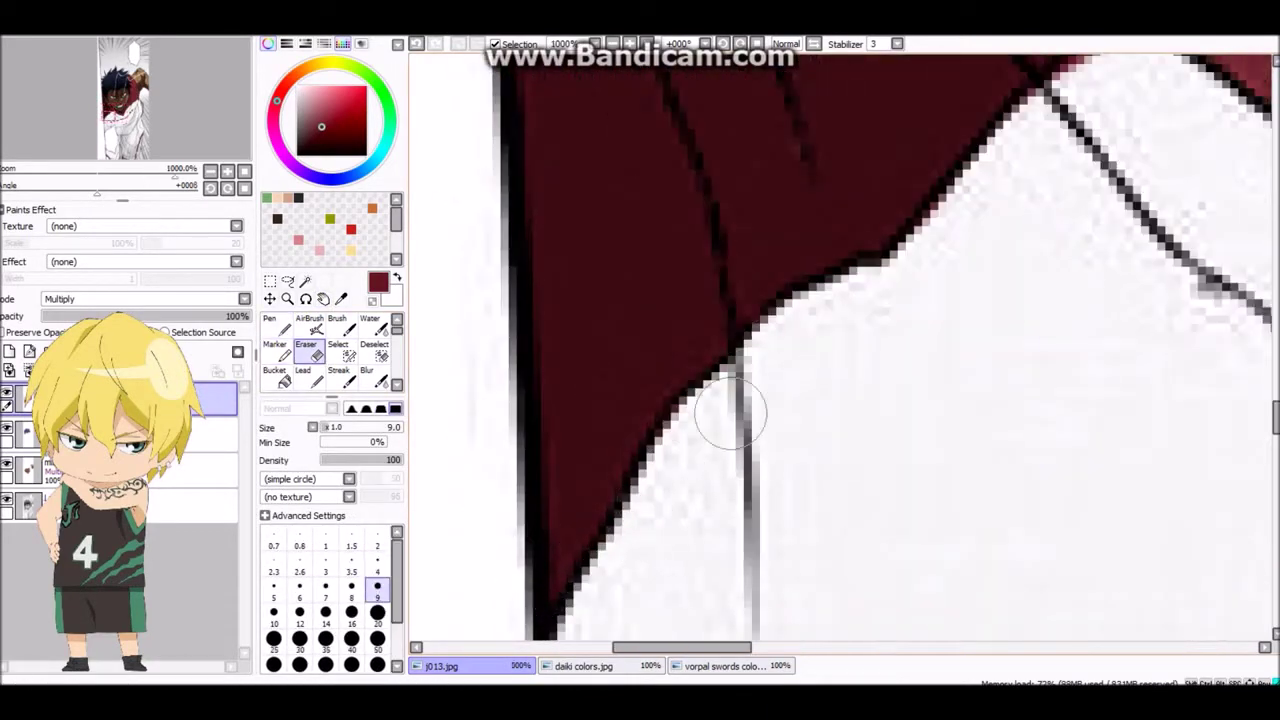
scroll(445, 462, "down", 3)
- Shade the collar under the chin dark red with a size 9 pen and erase the overflow along its edge
key("bracketright")
key("bracketright")
key("bracketright")
key("bracketright")
key("bracketright")
mouse_move(505, 465)
left_mouse_down()
mouse_move(780, 380)
mouse_move(931, 514)
mouse_move(1150, 610)
left_mouse_up()
left_click_drag(1150, 610, 860, 540)
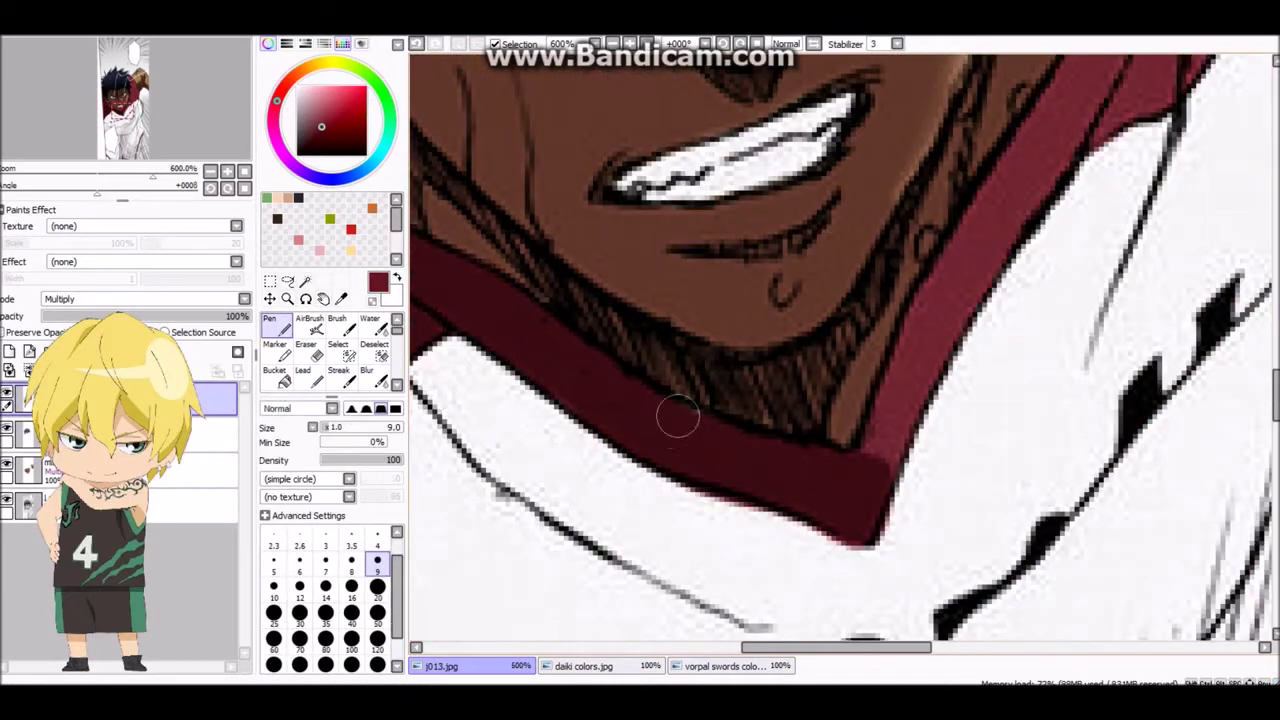
mouse_move(920, 370)
left_mouse_down()
mouse_move(660, 440)
mouse_move(671, 357)
left_mouse_up()
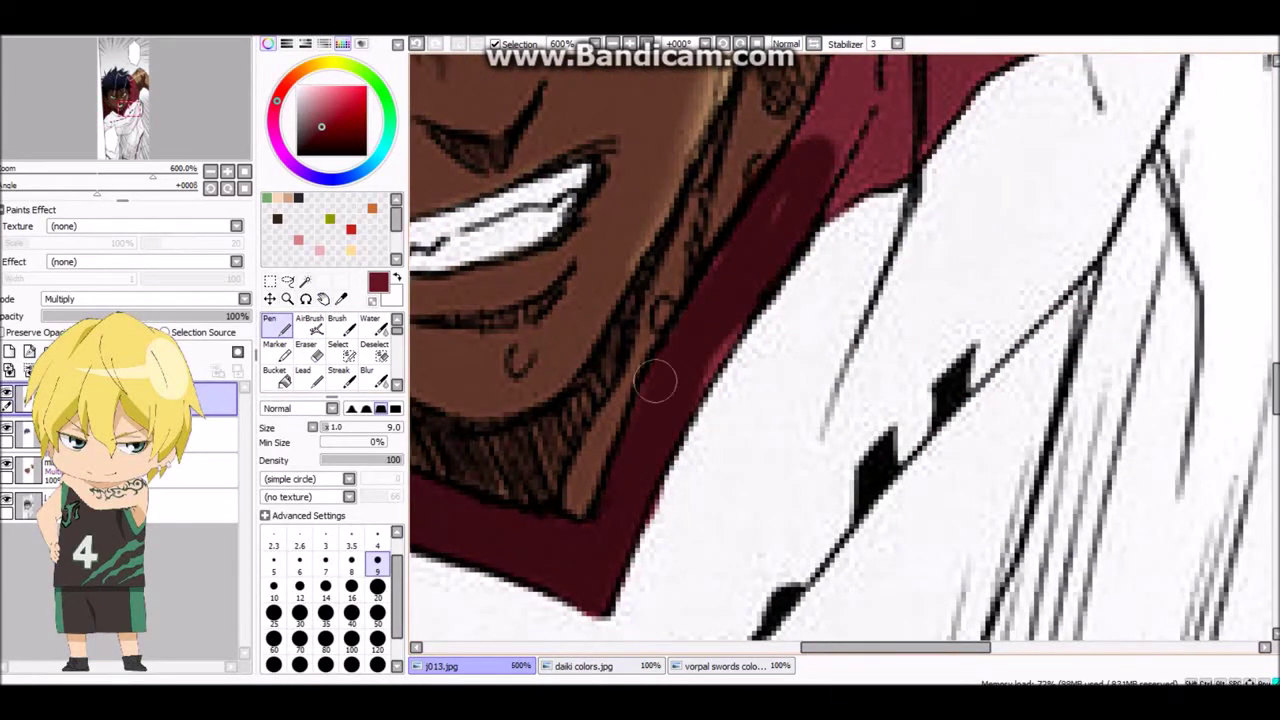
key("e")
left_click_drag(699, 453, 720, 291)
scroll(720, 291, "down", 2)
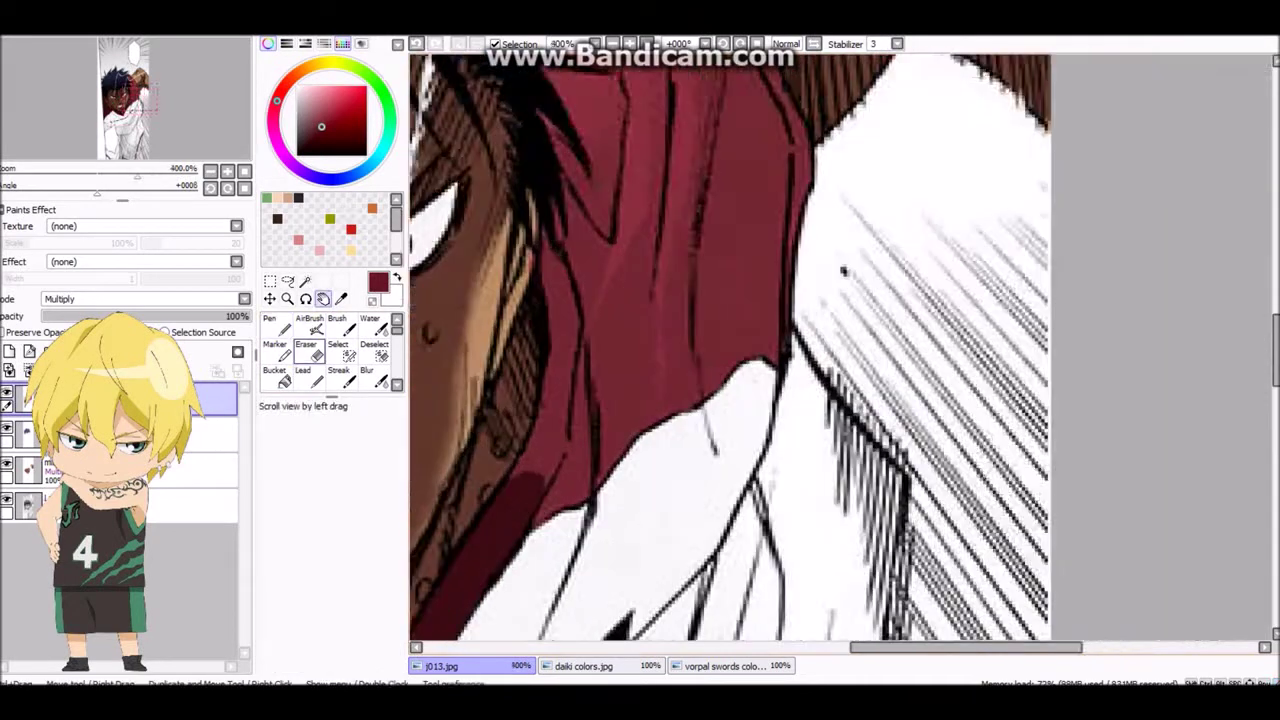
- Add dark red shadows to the hood folds beside the face with pen sizes 9 and 14
key("n")
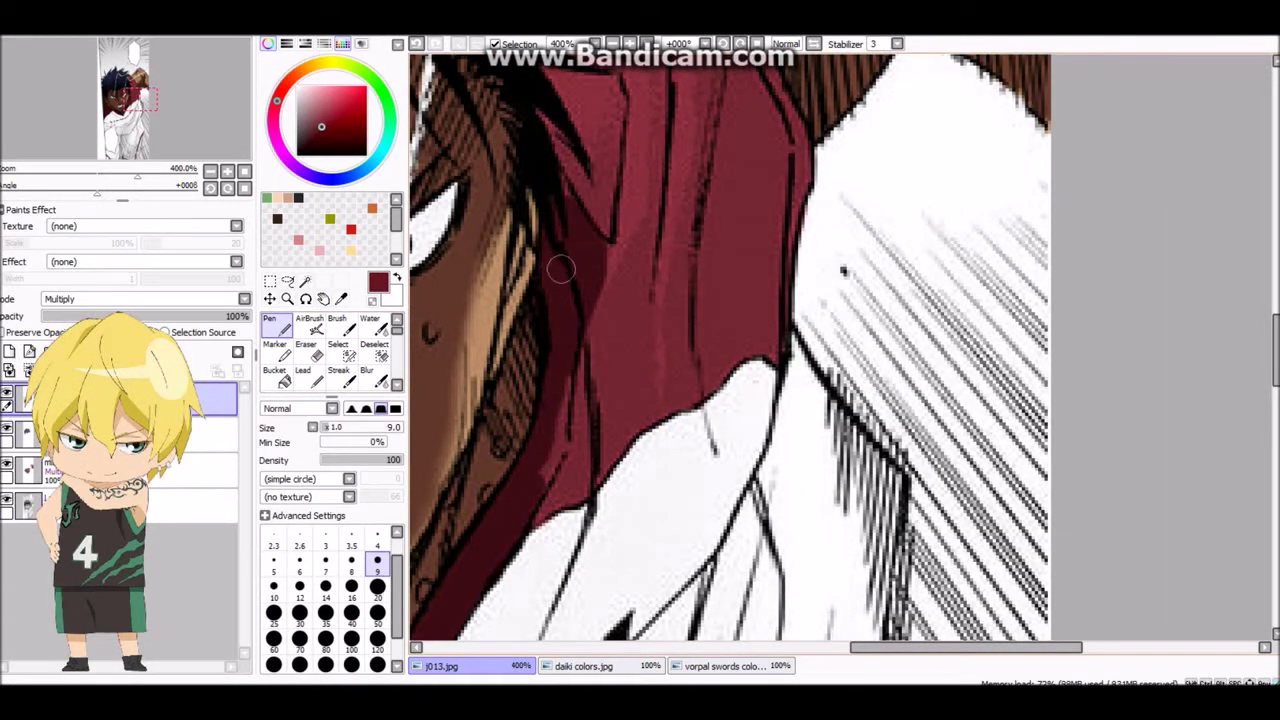
scroll(596, 413, "up", 2)
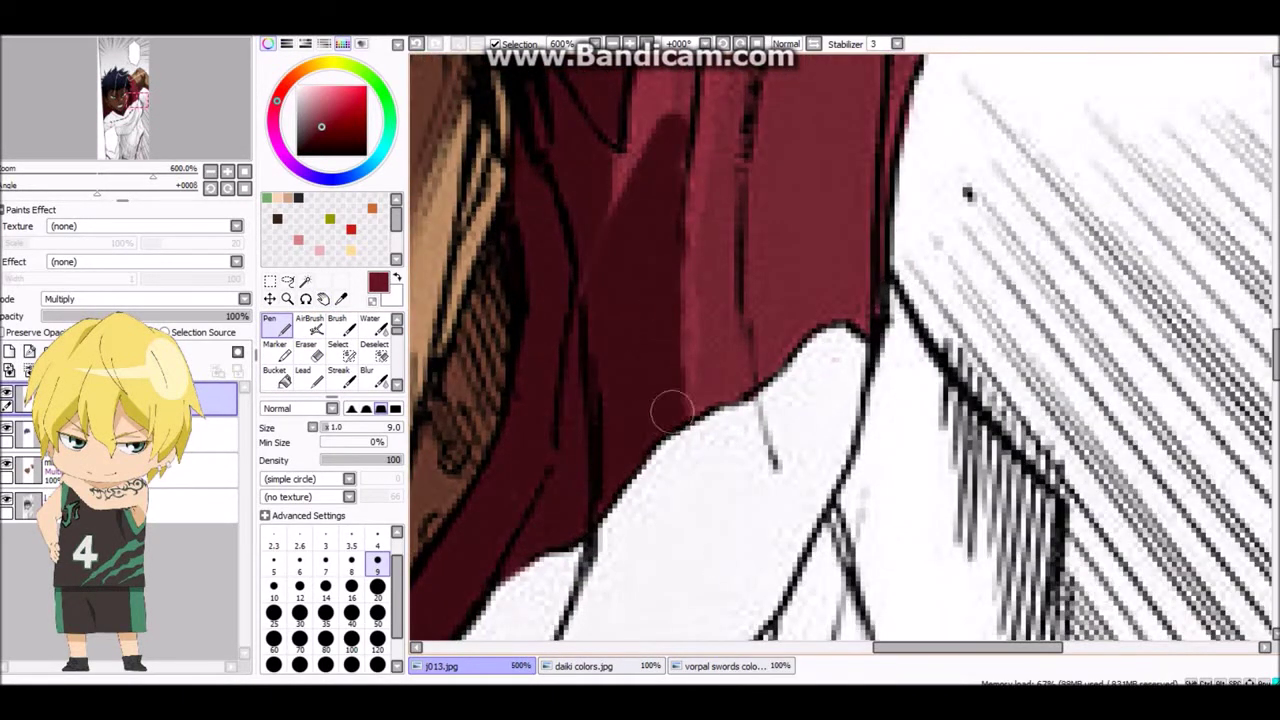
scroll(714, 371, "down", 5)
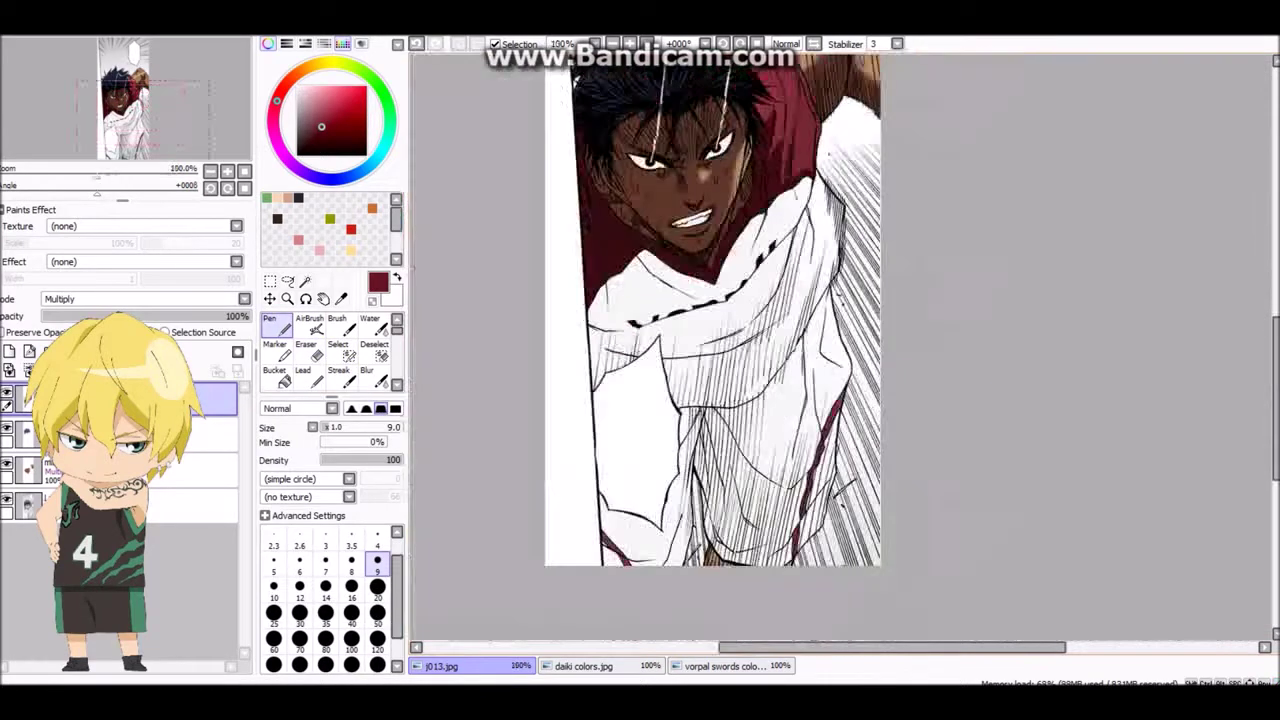
scroll(714, 371, "up", 3)
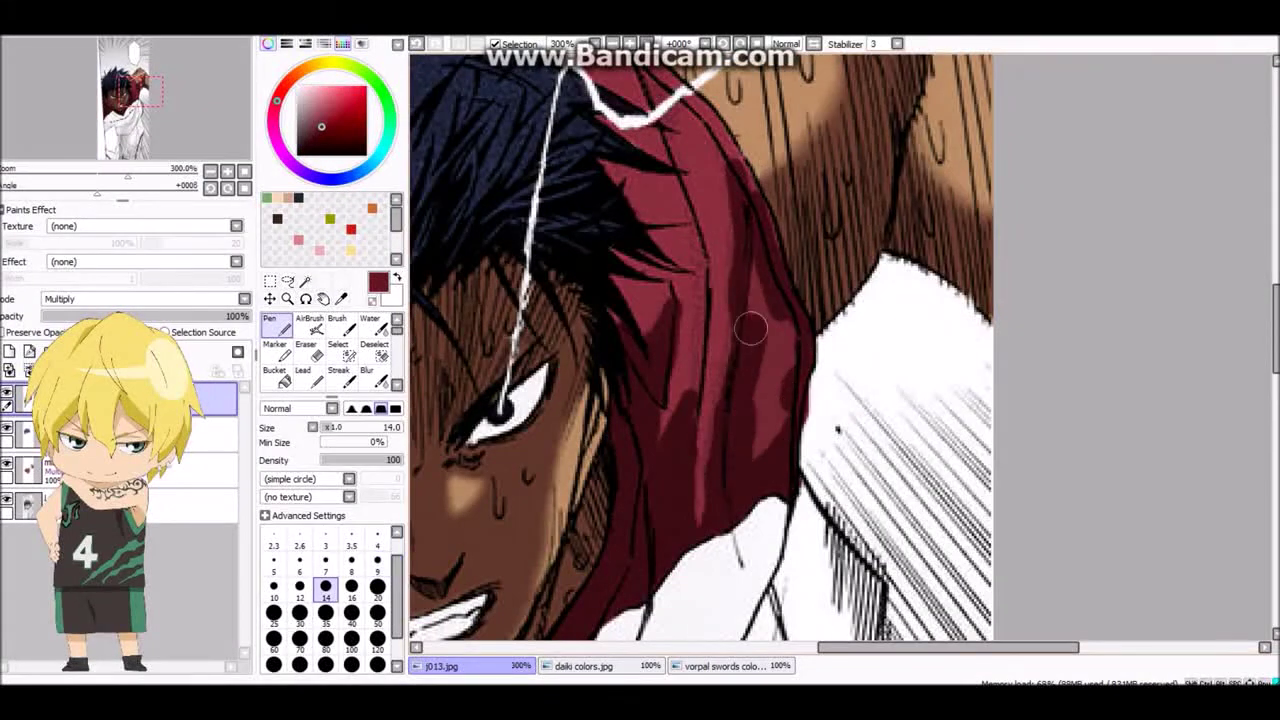
- Refine the fold shadows on the right side of the hood with a size 4 dark red pen
key("bracketleft")
key("bracketleft")
key("bracketleft")
key("bracketleft")
key("bracketleft")
key("bracketleft")
key("bracketleft")
key("bracketleft")
scroll(735, 300, "up", 2)
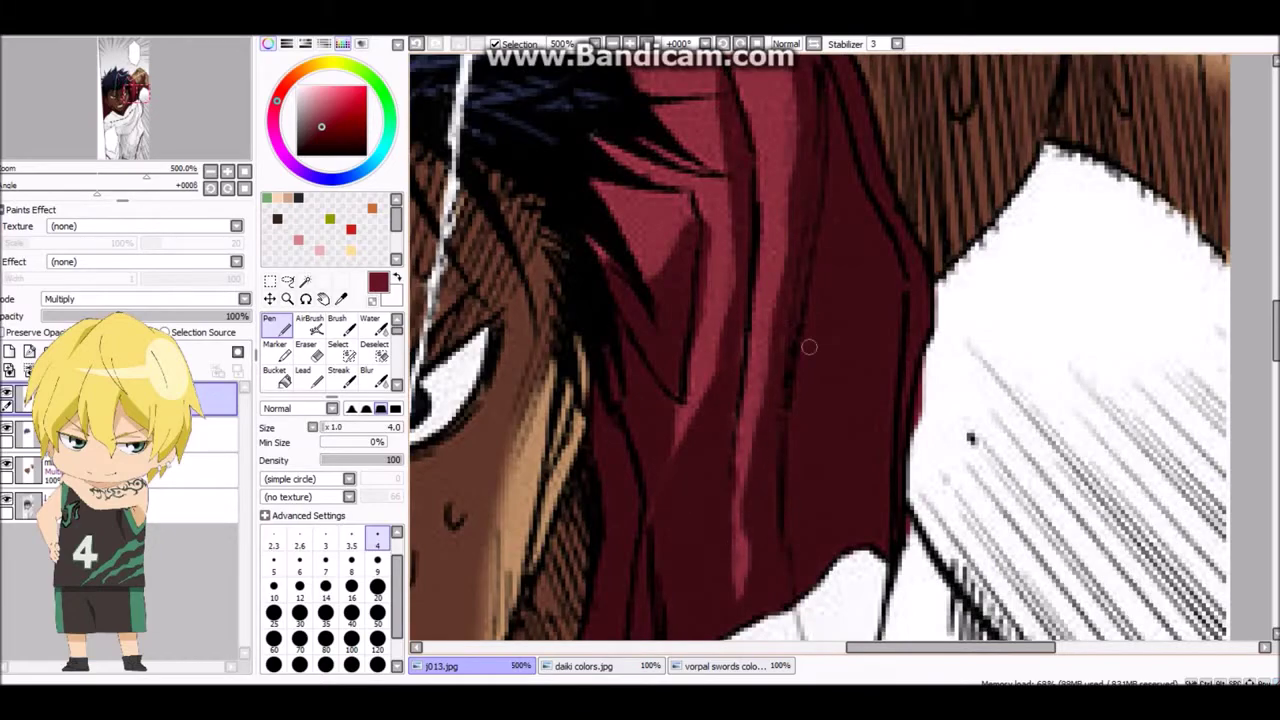
scroll(809, 347, "down", 1)
key("e")
scroll(782, 517, "up", 1)
- Soften the edges of the dark red hood shadows with the Blur tool
key("b")
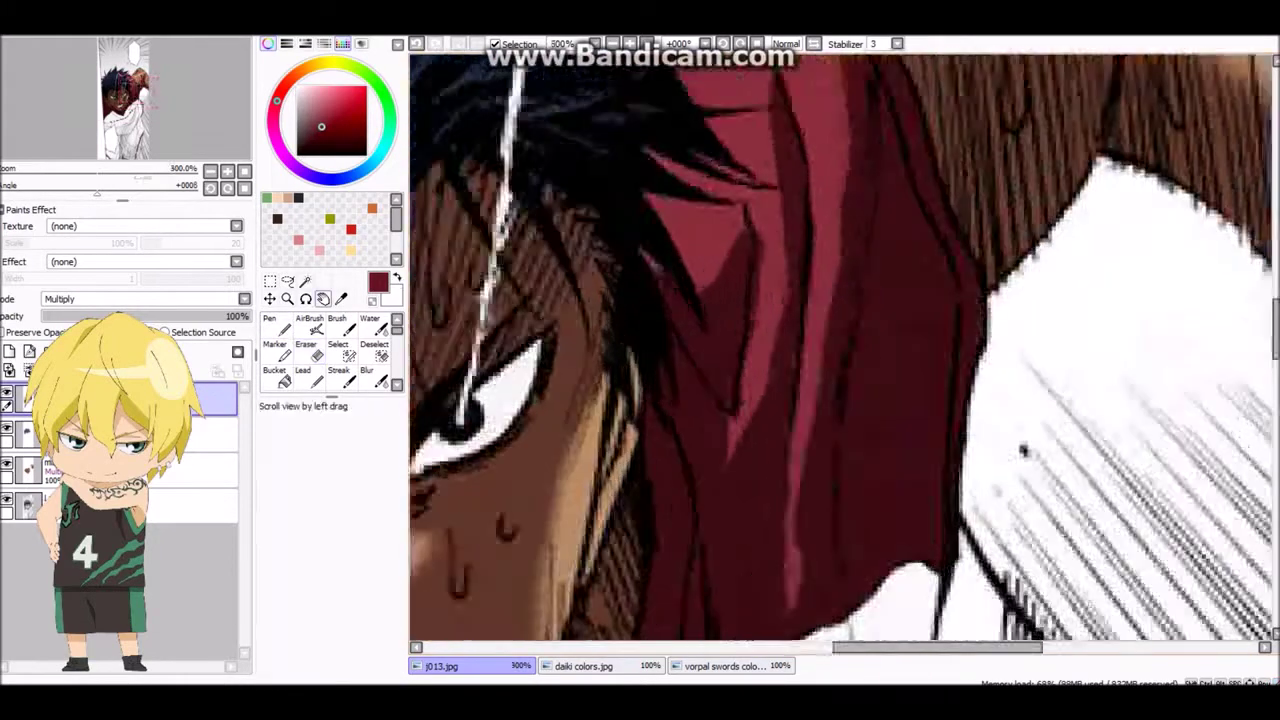
scroll(790, 323, "down", 3)
scroll(800, 150, "up", 4)
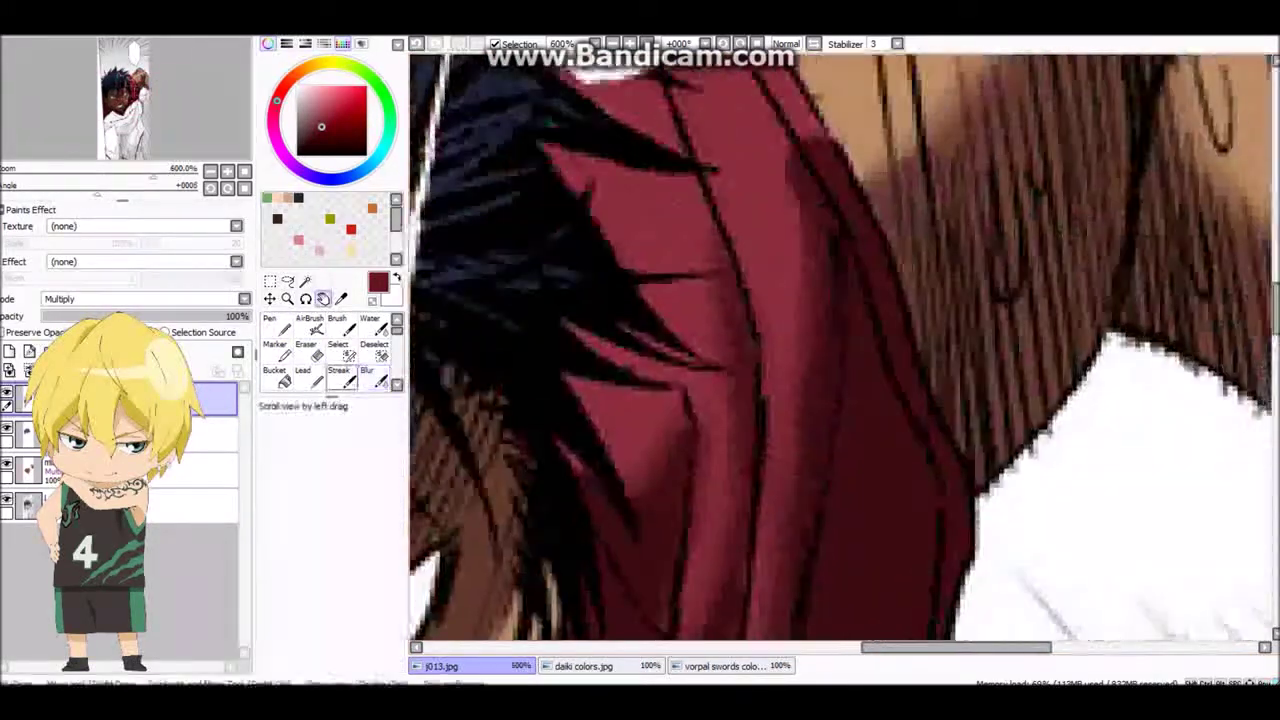
- Paint the white body of the jacket light grey with a size 50 pen on the top Multiply layer
scroll(792, 118, "down", 6)
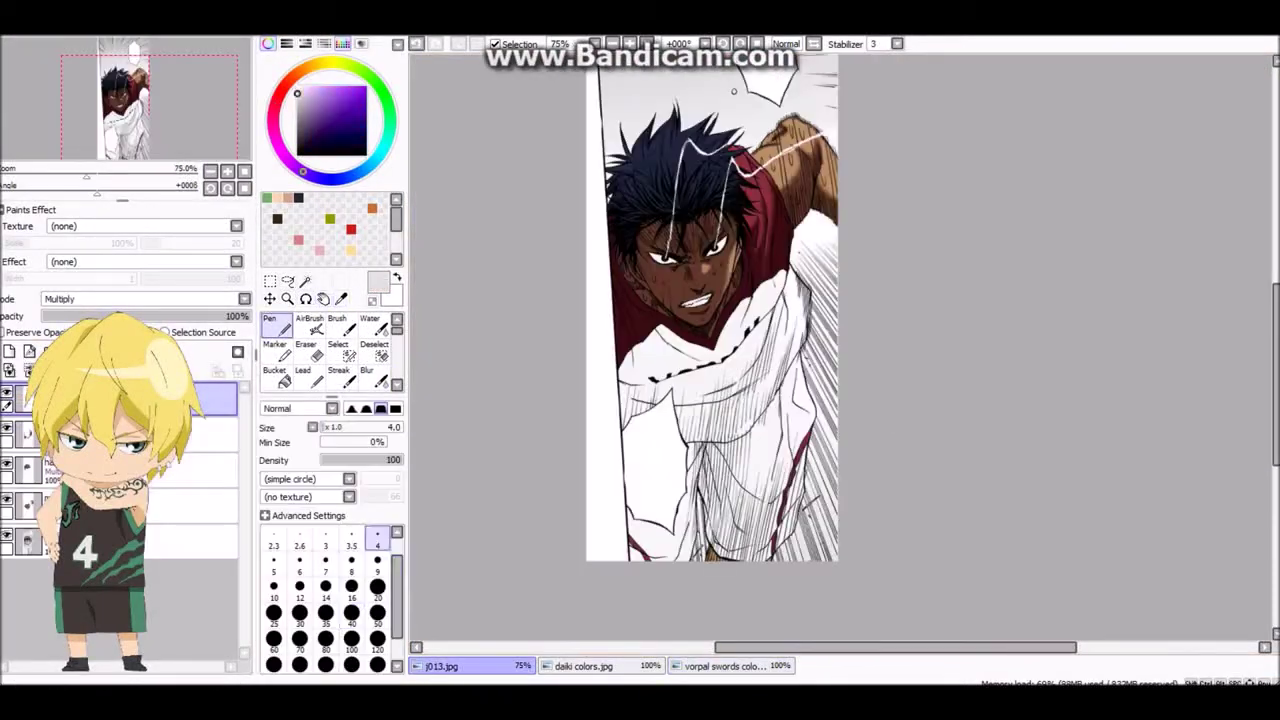
left_click(377, 612)
scroll(567, 404, "up", 1)
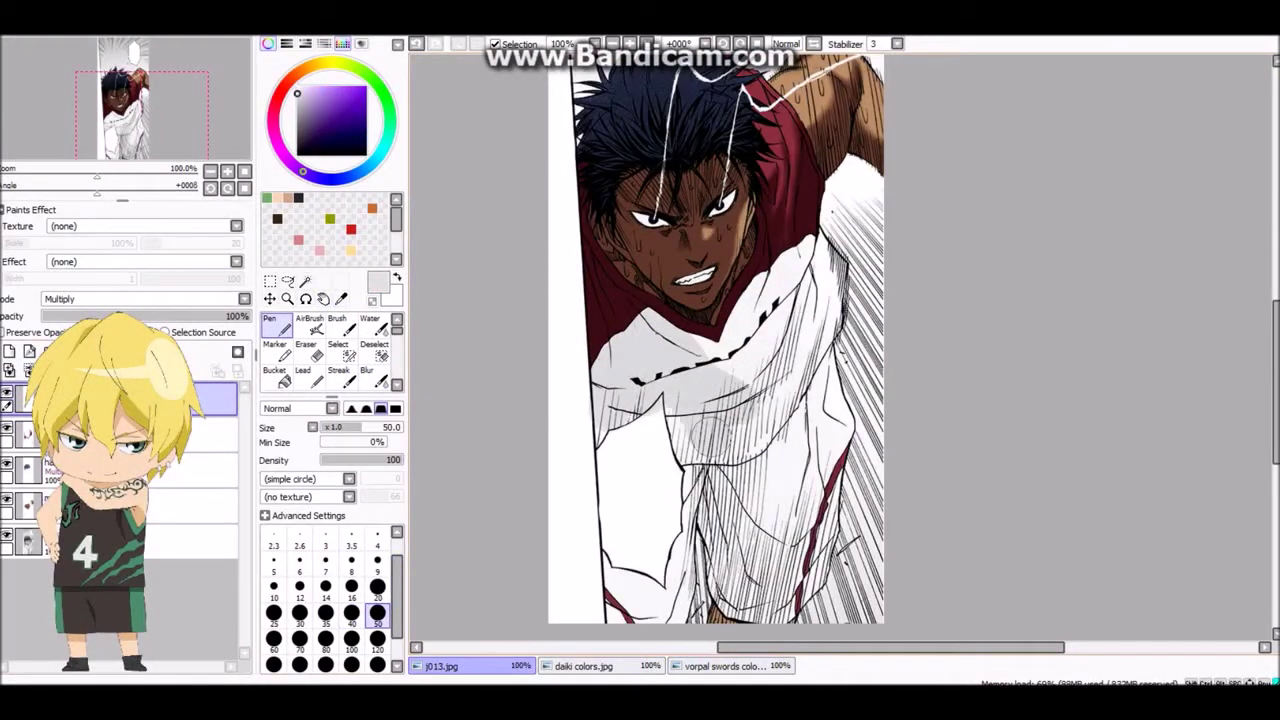
left_click_drag(664, 379, 825, 300)
scroll(716, 338, "down", 2)
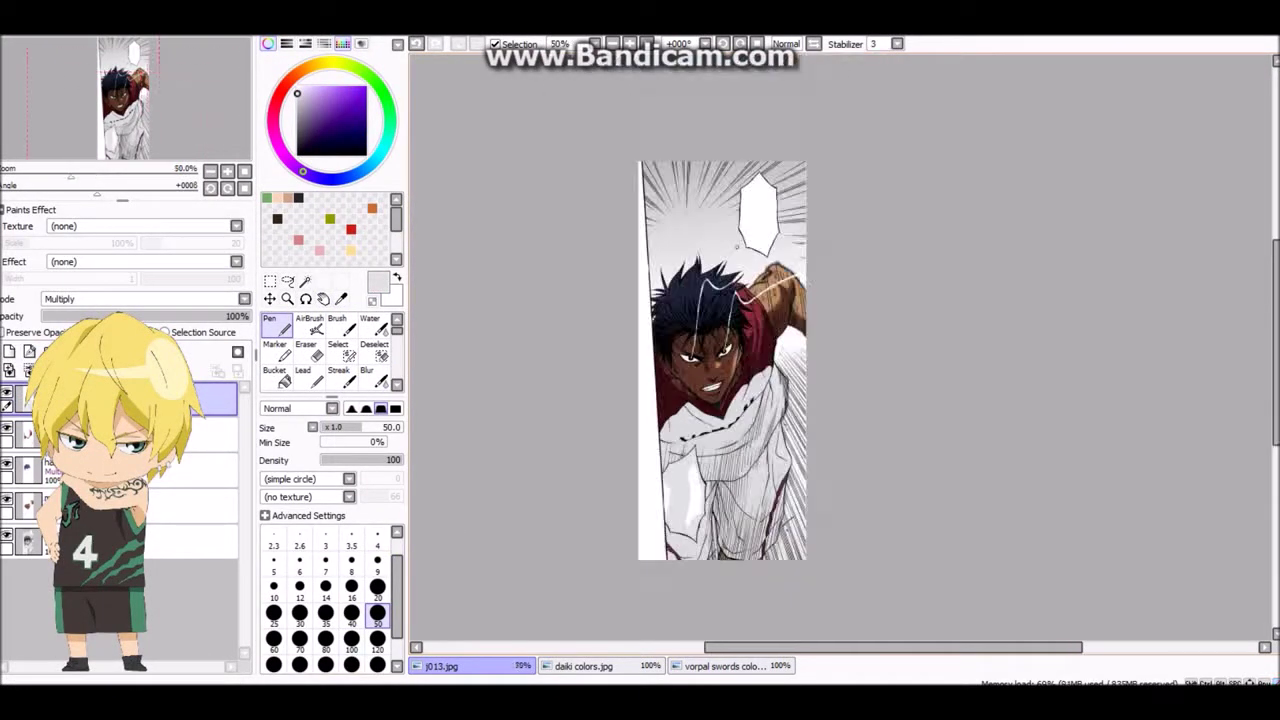
- Erase the grey overflow around the jacket and speech bubble with a size 35 eraser, and soften the shading with a size 9 Blur tool
key("e")
scroll(714, 185, "up", 4)
scroll(711, 187, "down", 1)
left_click(351, 611)
mouse_move(560, 160)
left_mouse_down()
mouse_move(686, 266)
mouse_move(523, 243)
mouse_move(614, 534)
mouse_move(580, 300)
left_mouse_up()
key("]")
key("]")
key("]")
key("]")
scroll(580, 300, "down", 2)
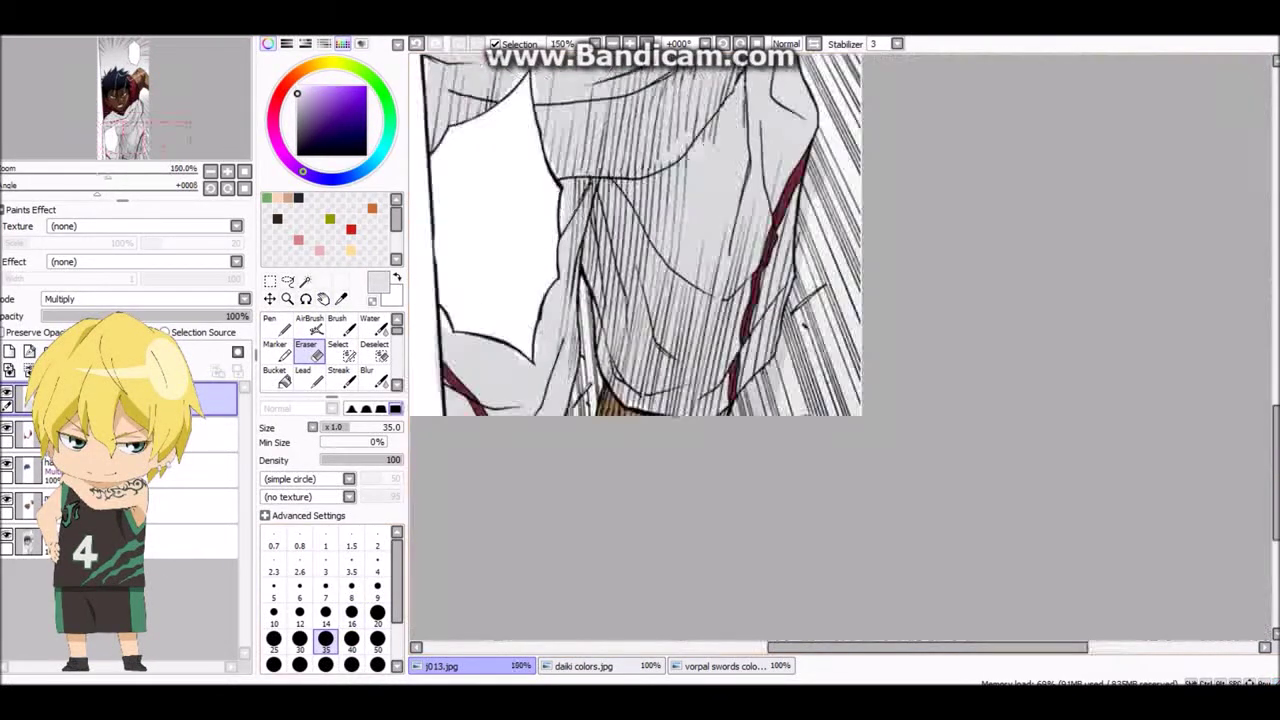
left_click(367, 370)
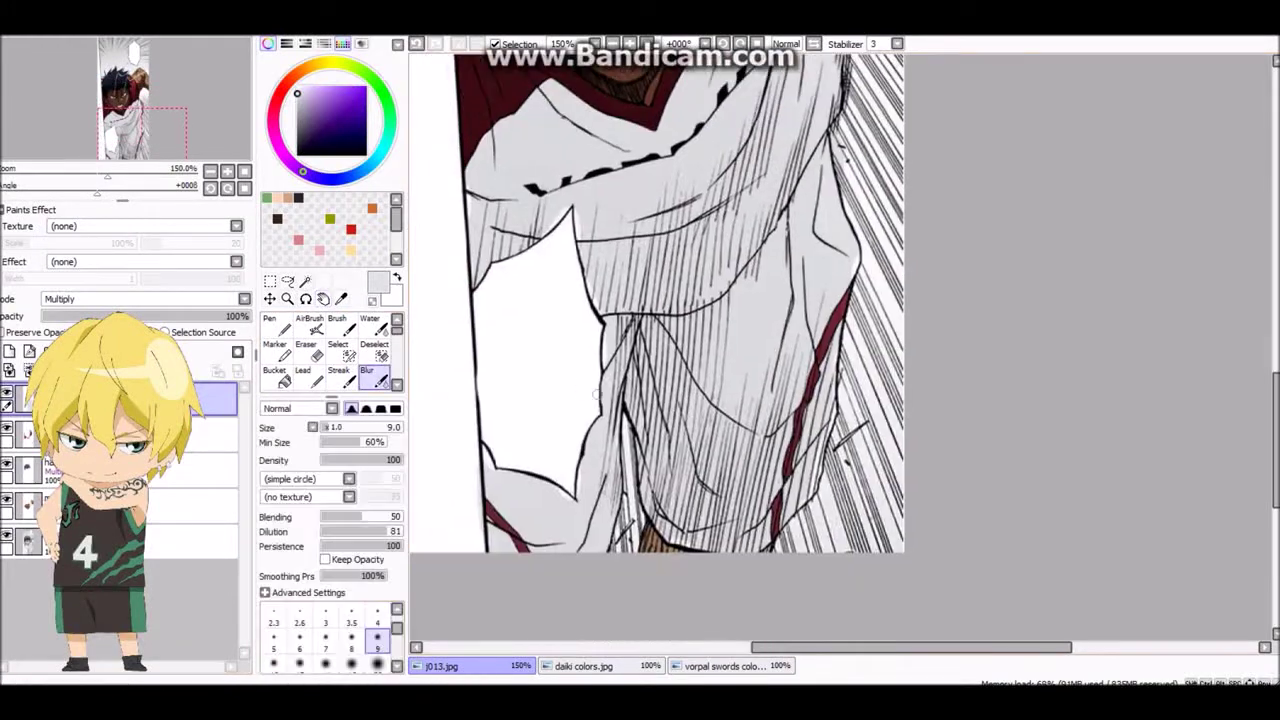
scroll(660, 366, "down", 2)
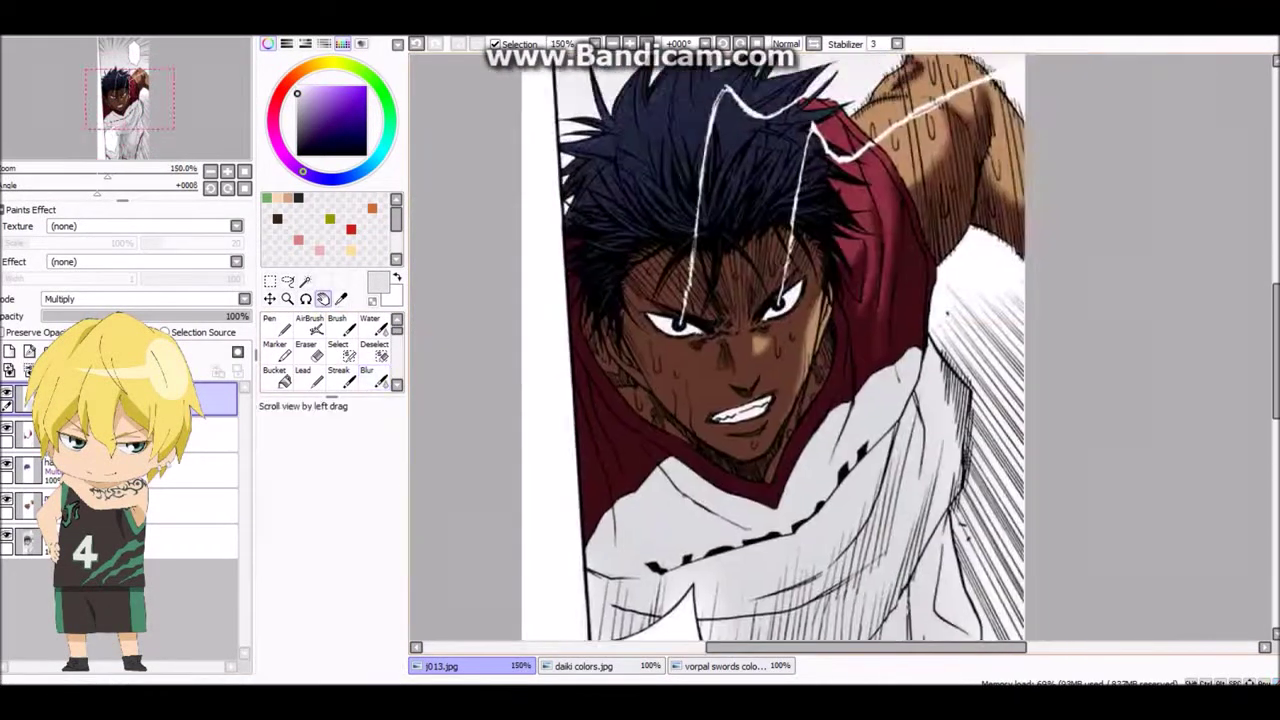
- Trace the light streak from the left-hand eye over the hair in bright blue with a size 6 pen on the Screen layer
left_click_drag(632, 120, 788, 155)
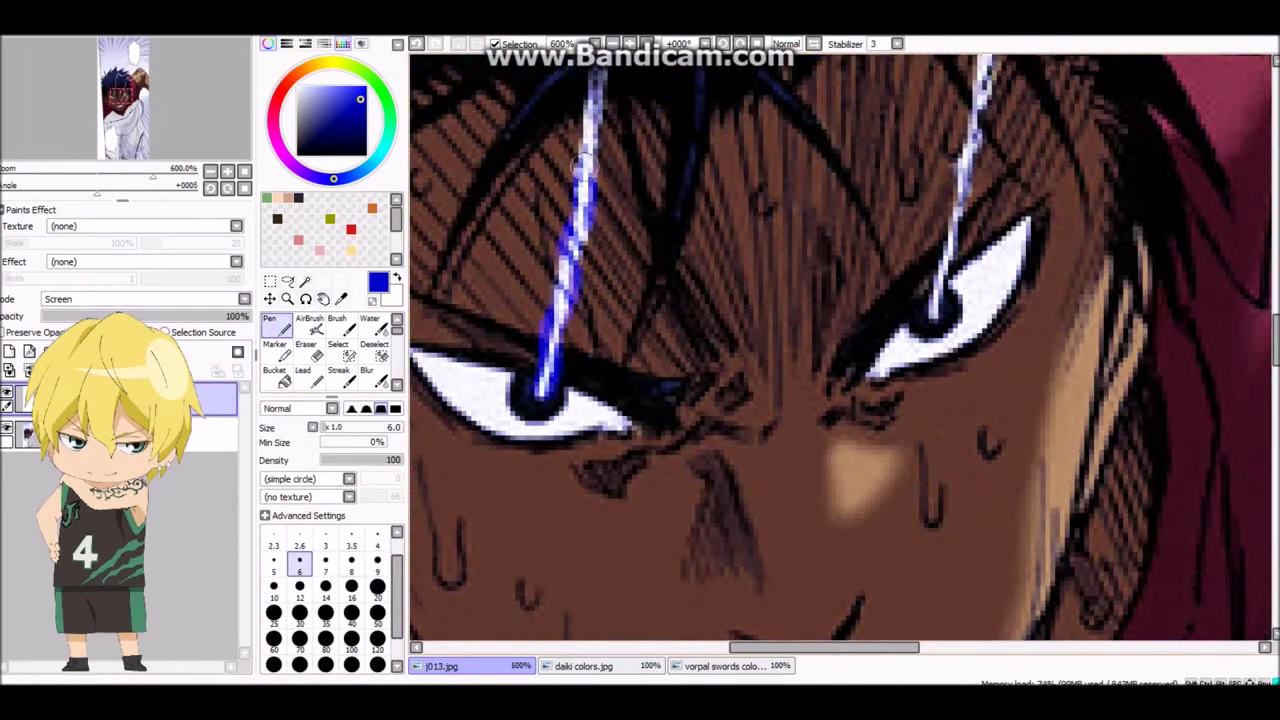
mouse_move(800, 250)
left_mouse_down()
mouse_move(800, 600)
mouse_move(880, 400)
left_mouse_up()
left_click_drag(690, 330, 570, 330)
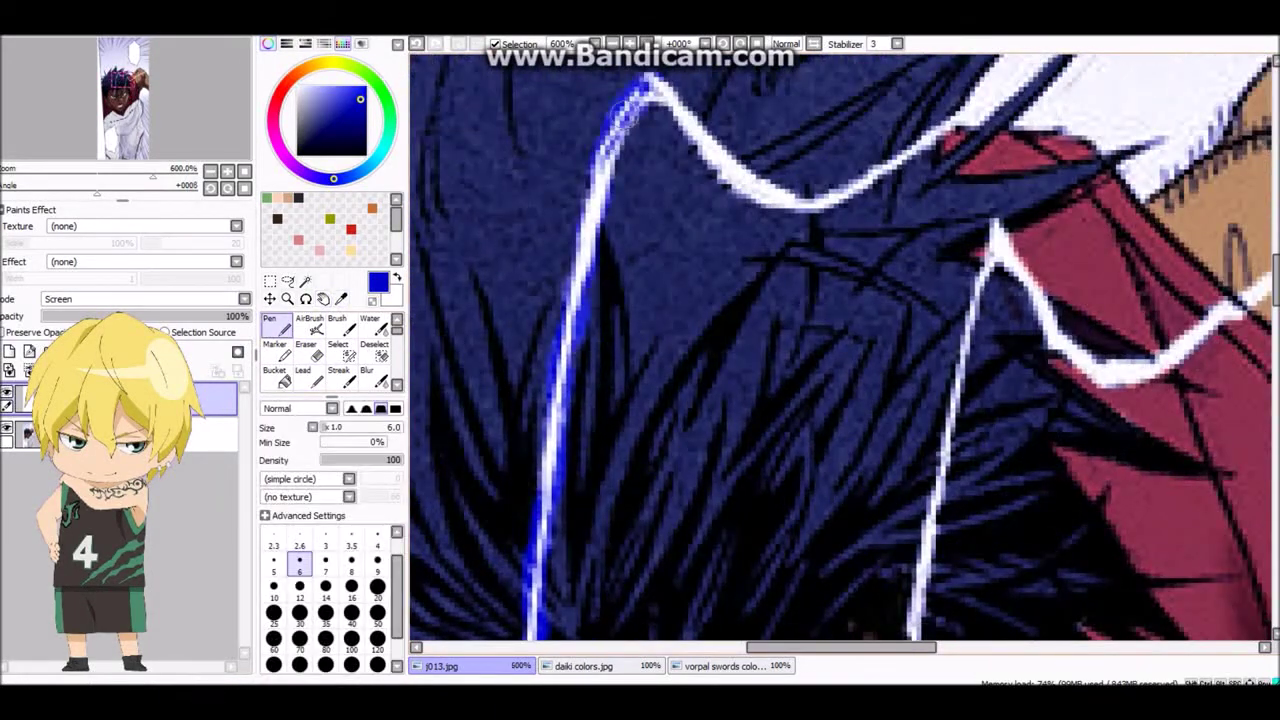
key("minus")
left_click_drag(913, 154, 460, 360)
key("plus")
- Continue the bright blue glow along the right-hand eye's light streak and across the raised arm, using a size 8 pen on the arm
left_click_drag(700, 420, 745, 90)
mouse_move(700, 200)
left_mouse_down()
mouse_move(640, 330)
mouse_move(617, 333)
left_mouse_up()
mouse_move(902, 198)
left_mouse_down()
mouse_move(725, 258)
mouse_move(562, 423)
left_mouse_up()
left_click_drag(950, 200, 780, 255)
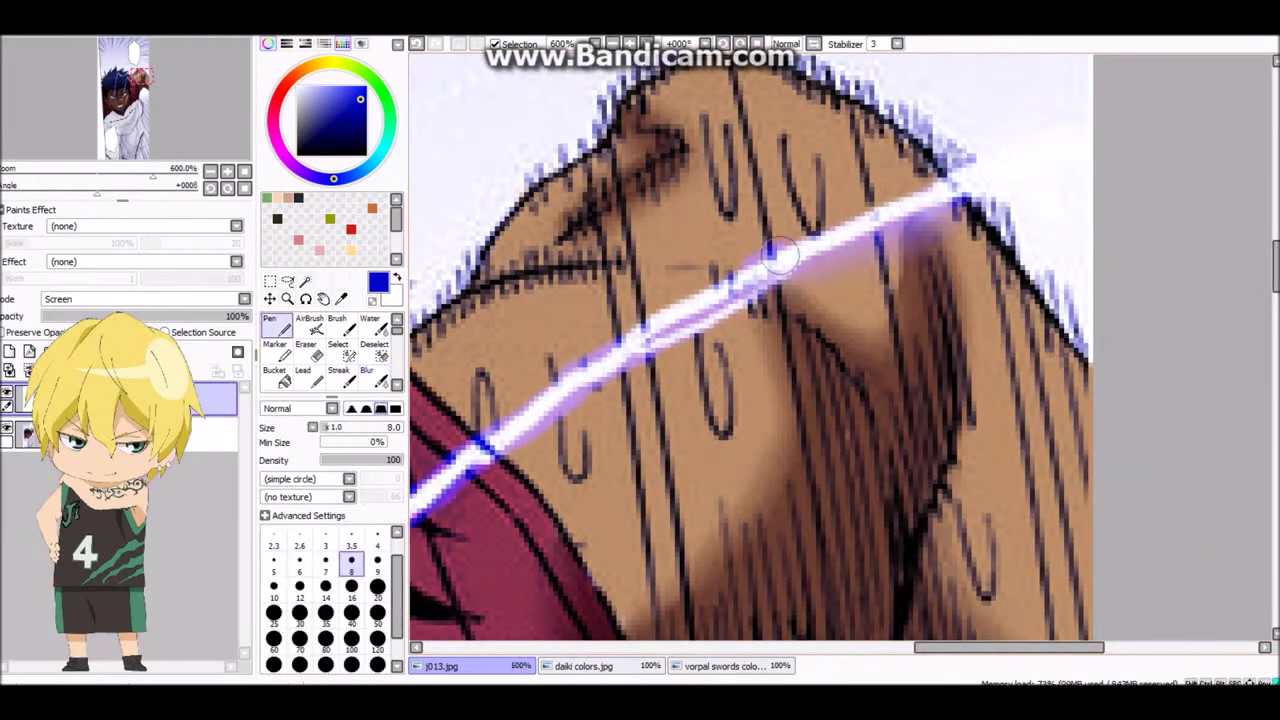
- Paint light grey along the faint streak above the raised arm with a size 8 pen on the Multiply layer
key("minus")
key("minus")
key("space")
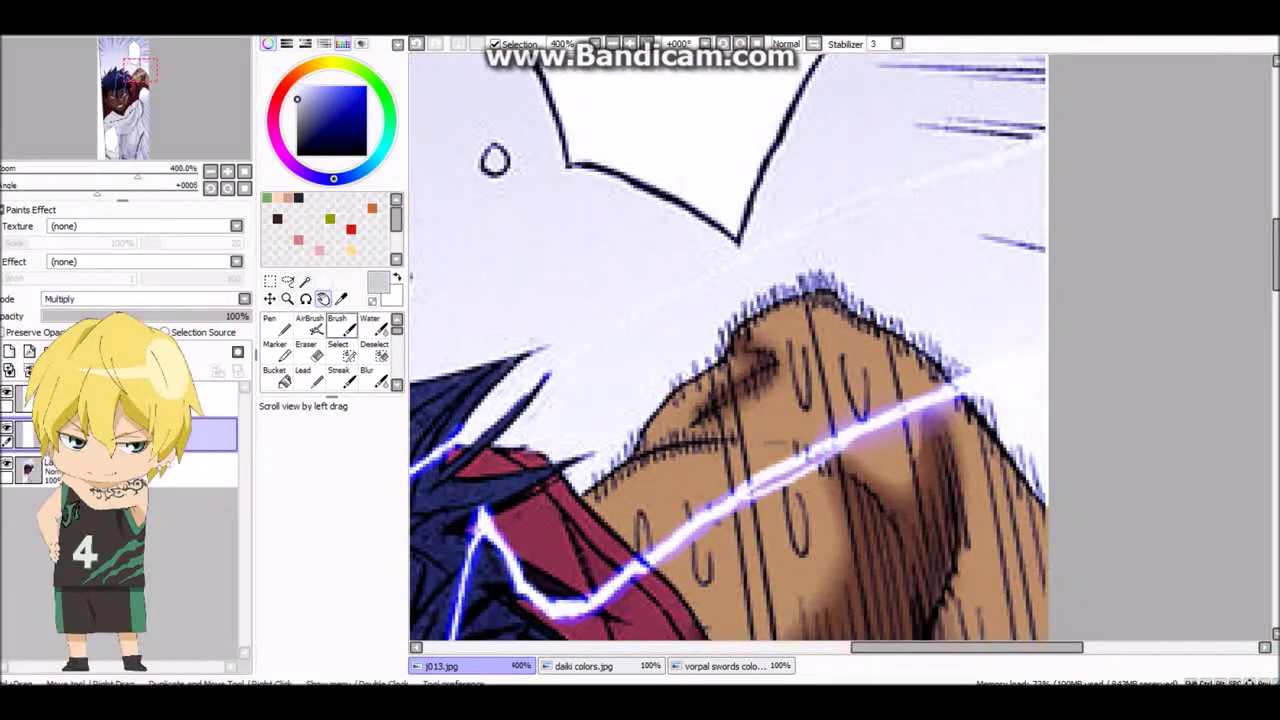
scroll(662, 301, "up", 1)
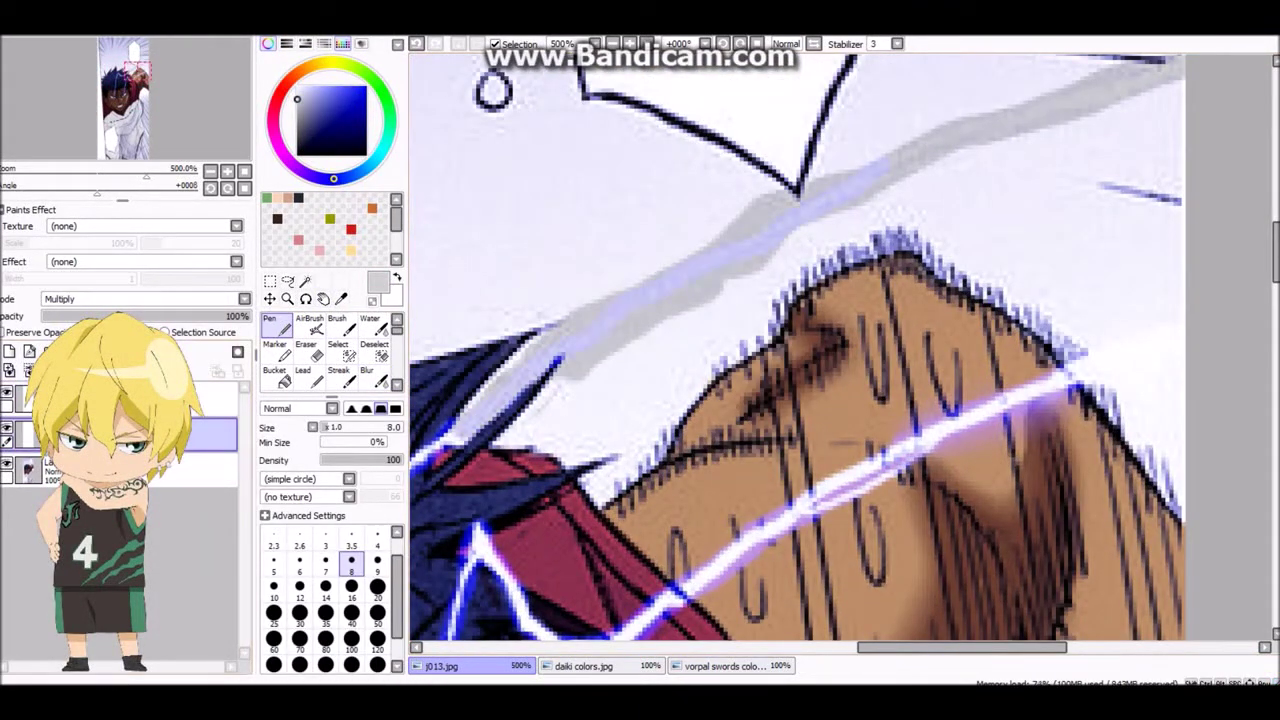
scroll(492, 90, "down", 1)
left_click_drag(800, 450, 990, 200)
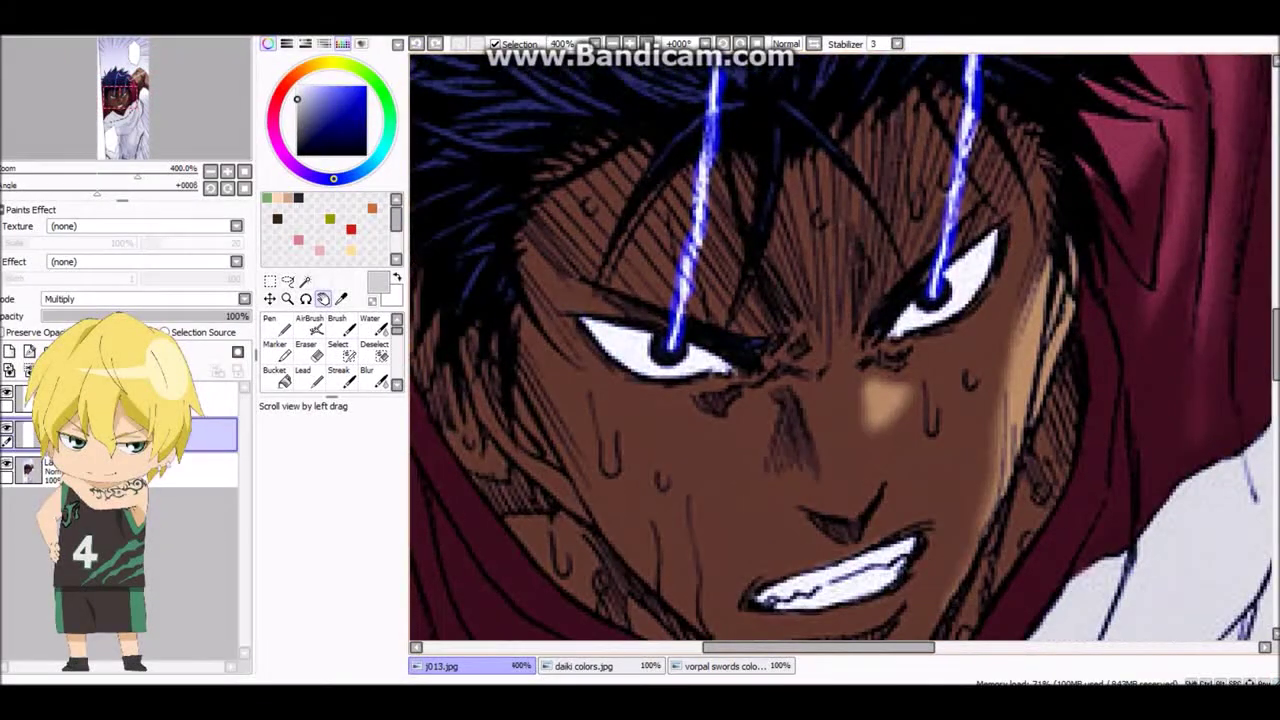